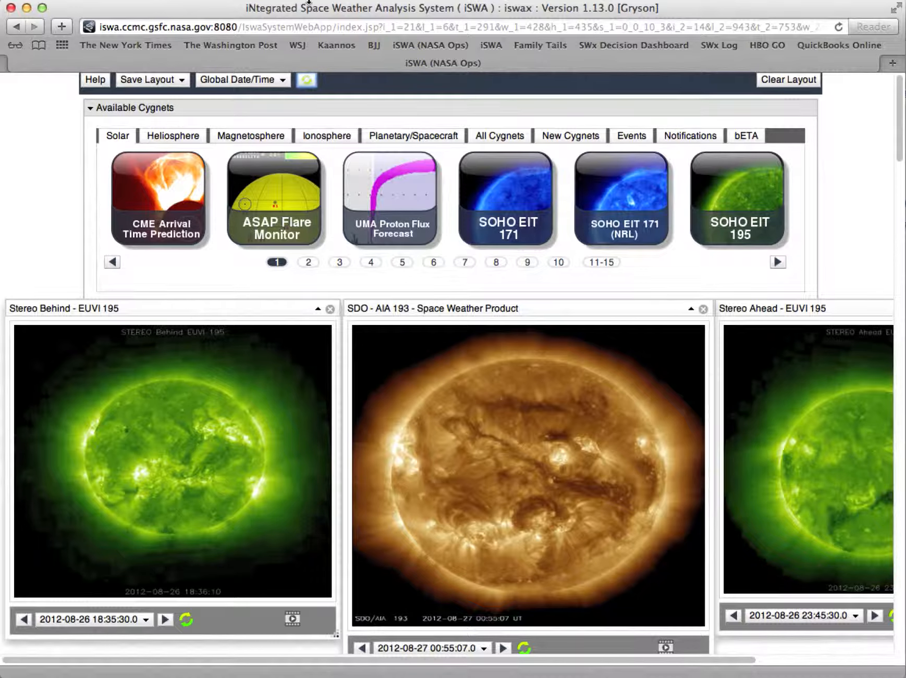
# Go to the Community Coordinated Modeling Center website at ccmc.gsfc.nasa.gov
pyautogui.click(227, 27)
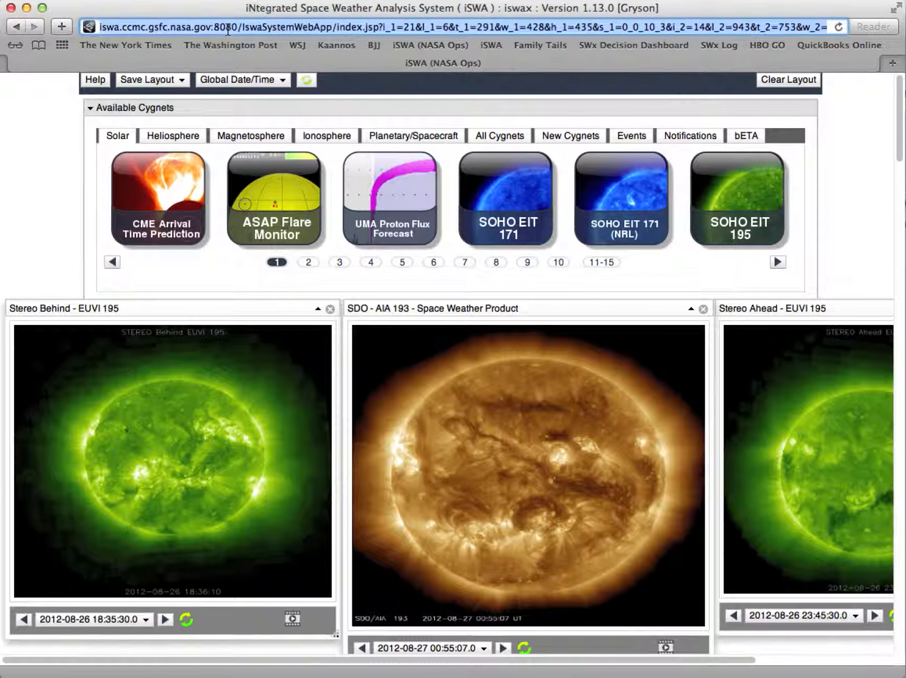
pyautogui.write('ccmc')
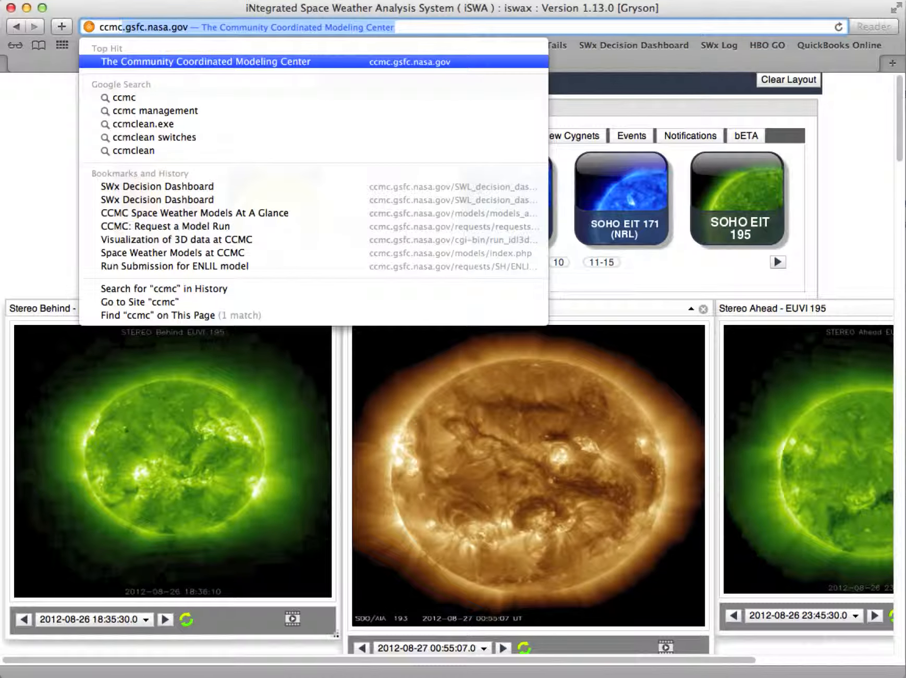
pyautogui.press('Return')
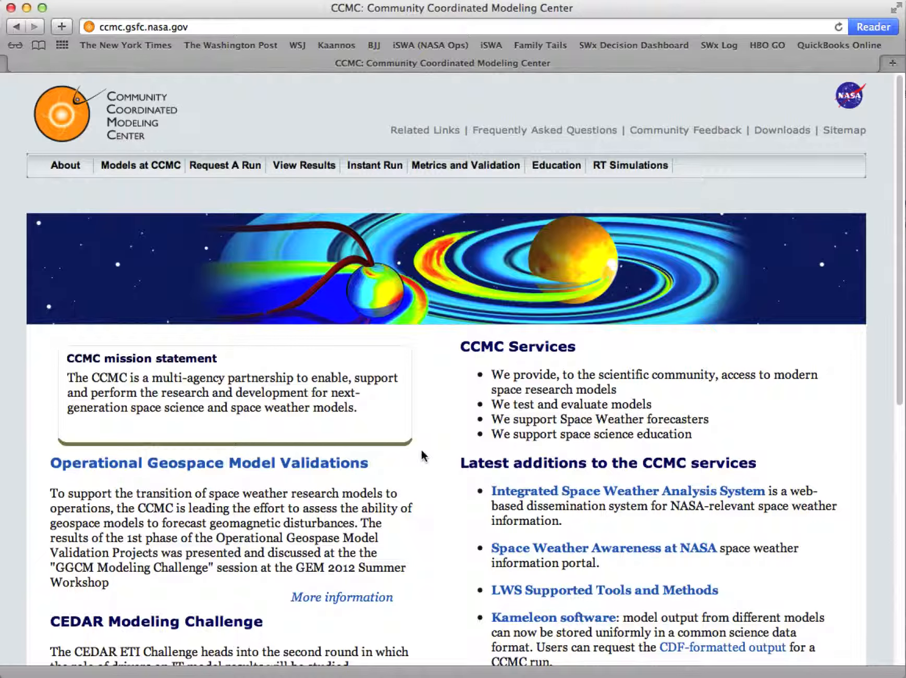
# Open the CCMC Models at a Glance page from the Models at CCMC section
pyautogui.moveTo(148, 176)
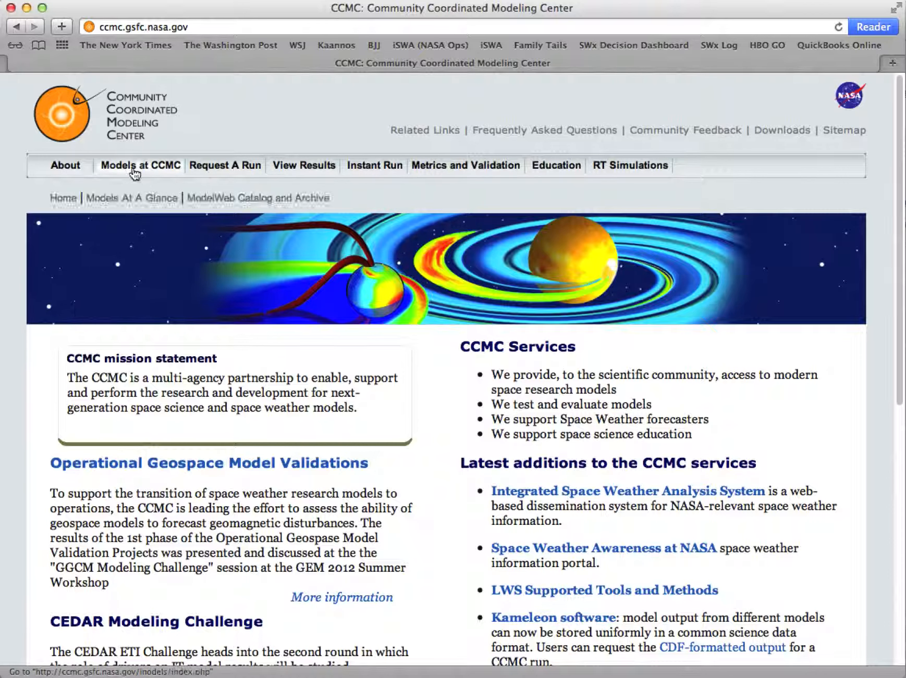
pyautogui.click(133, 169)
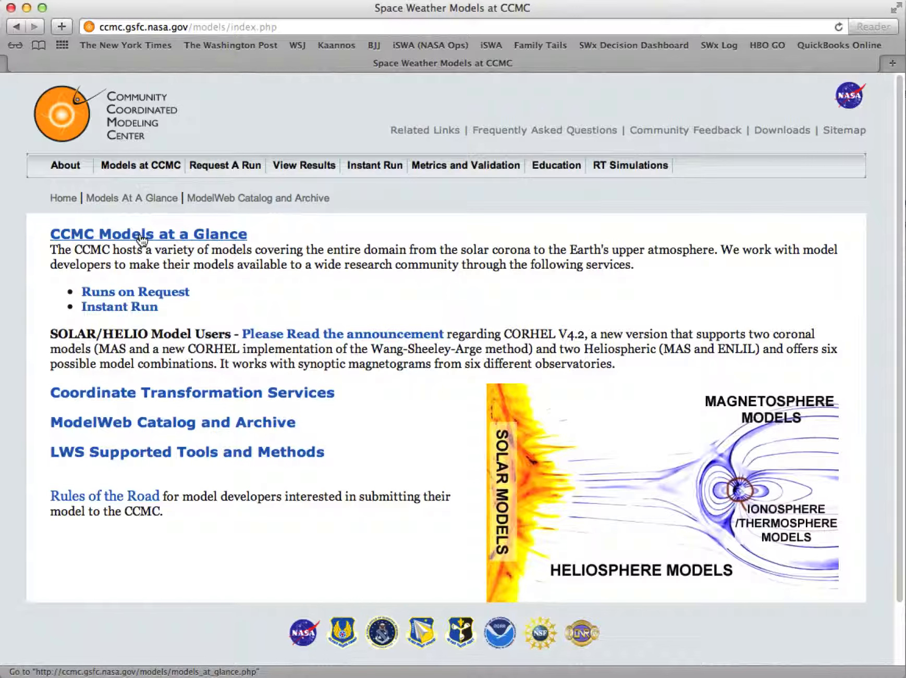
pyautogui.click(141, 239)
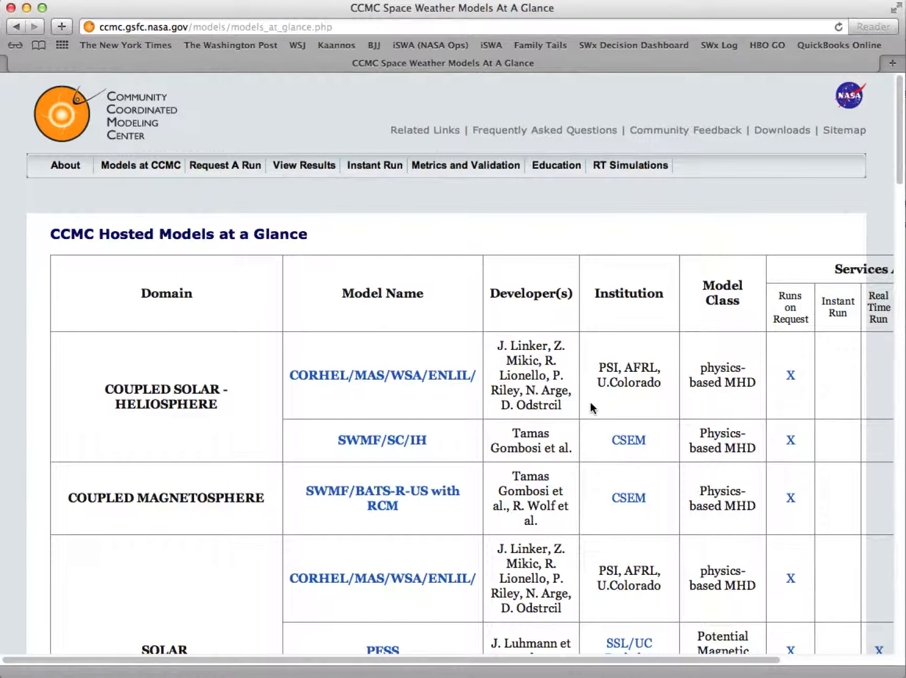
# Examine the hosted models table across the solar, heliosphere, magnetosphere and ionosphere/thermosphere domains
pyautogui.scroll(-1, 594, 406)
pyautogui.scroll(-6, 596, 404)
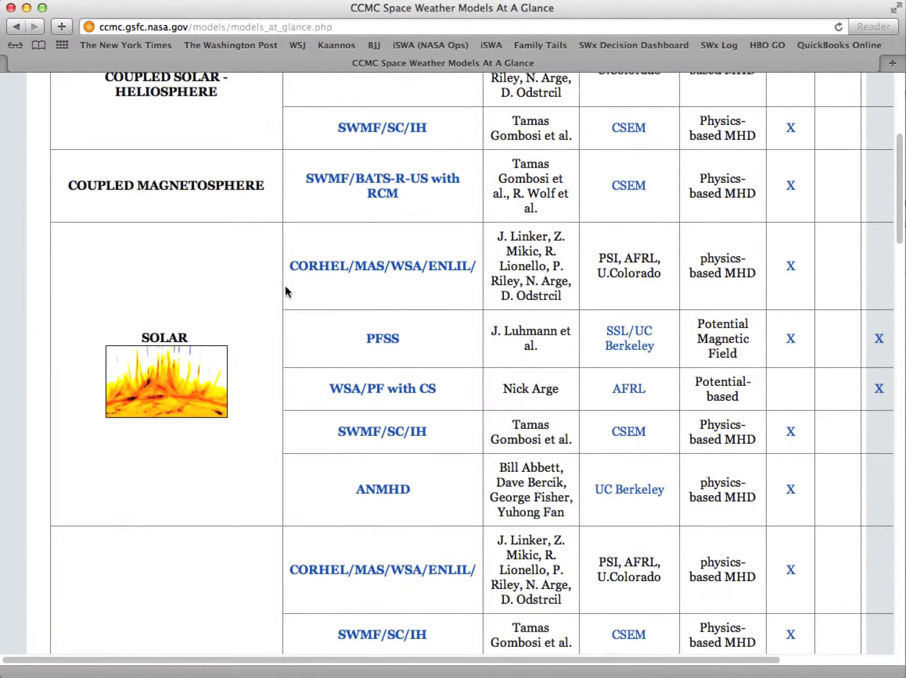
pyautogui.scroll(5, 253, 287)
pyautogui.scroll(-11, 252, 287)
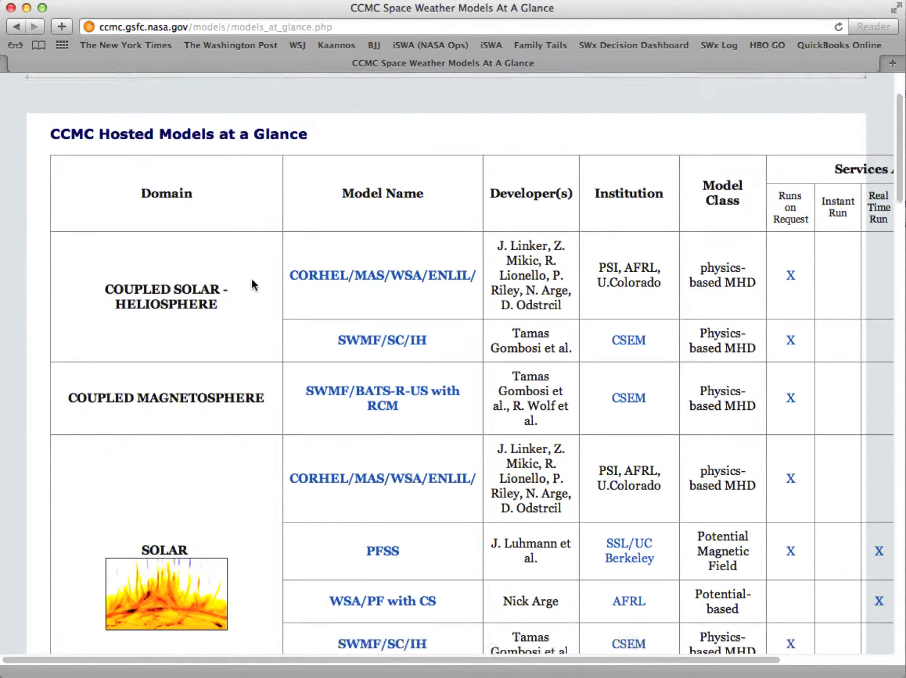
pyautogui.scroll(-20, 254, 285)
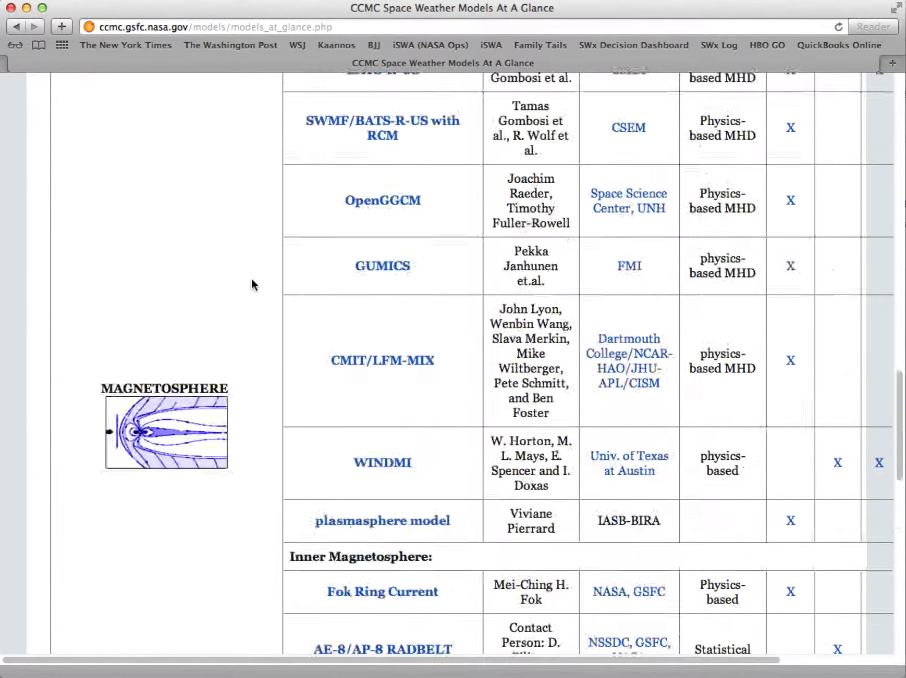
pyautogui.scroll(20, 250, 284)
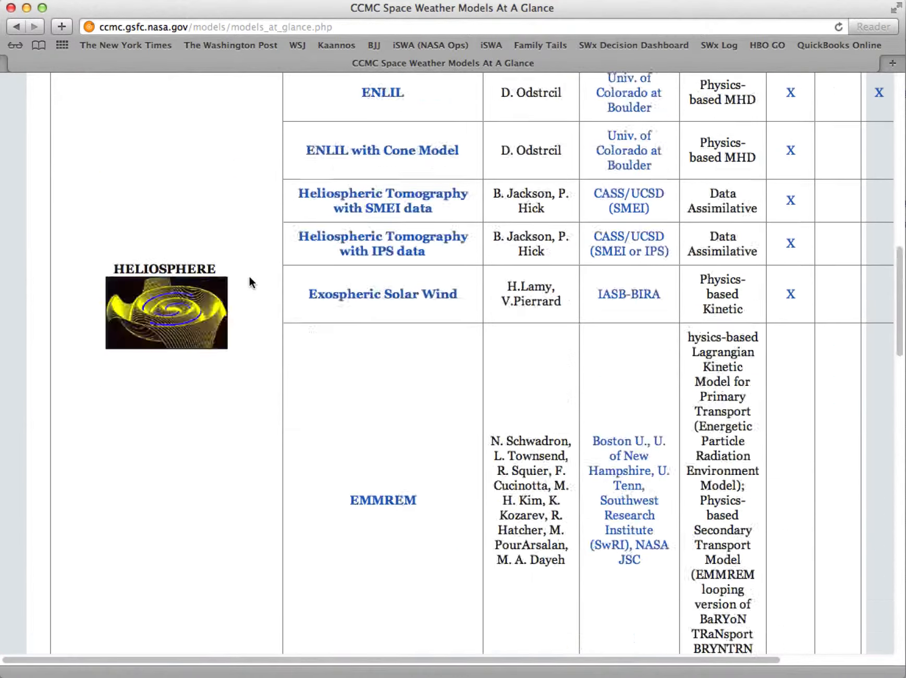
pyautogui.scroll(-5, 211, 421)
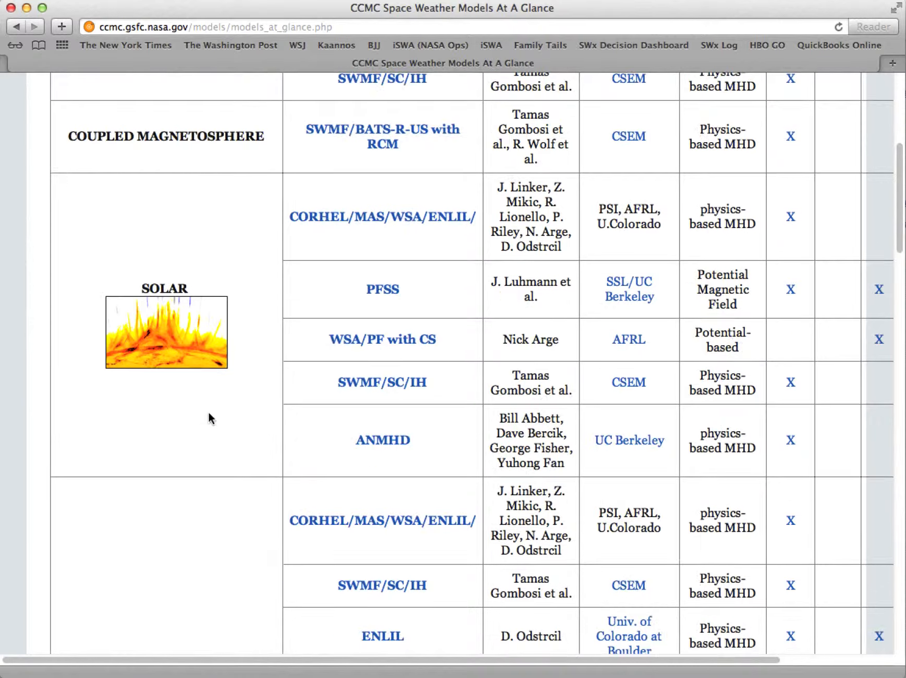
pyautogui.scroll(-7, 237, 392)
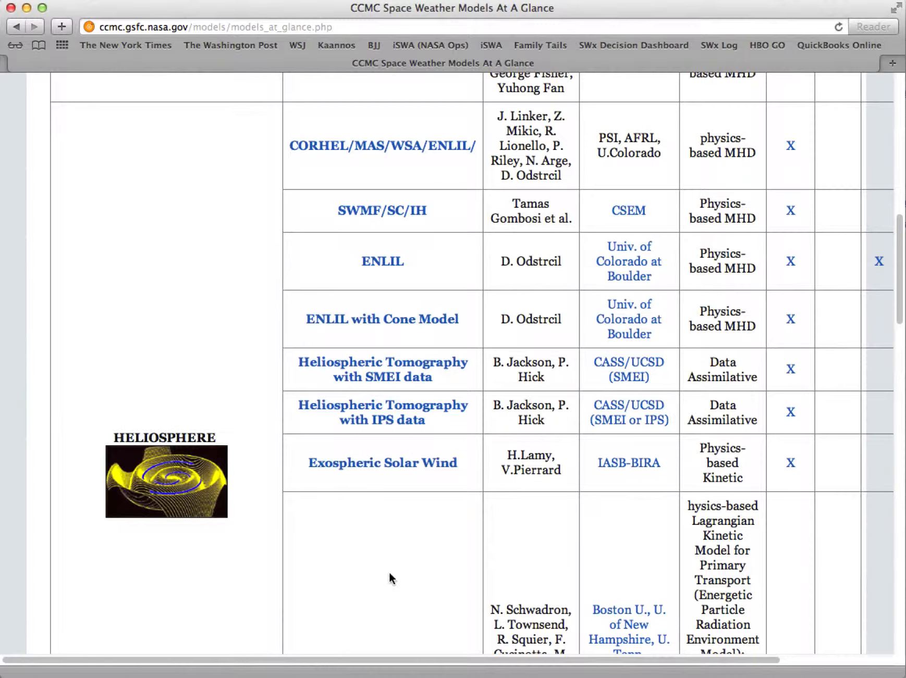
pyautogui.scroll(-15, 390, 576)
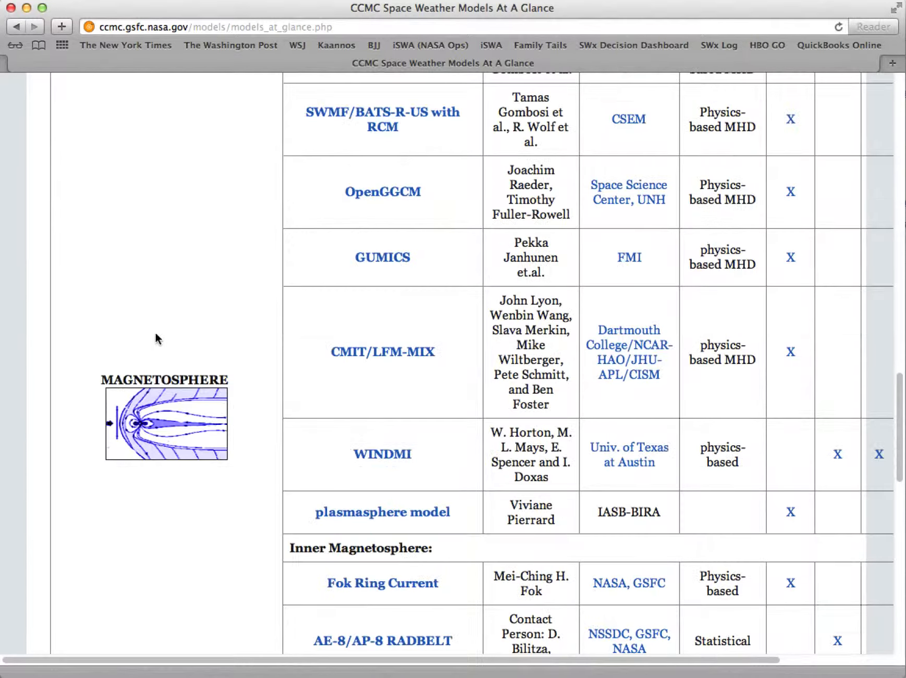
pyautogui.scroll(-5, 232, 527)
pyautogui.scroll(-8, 233, 532)
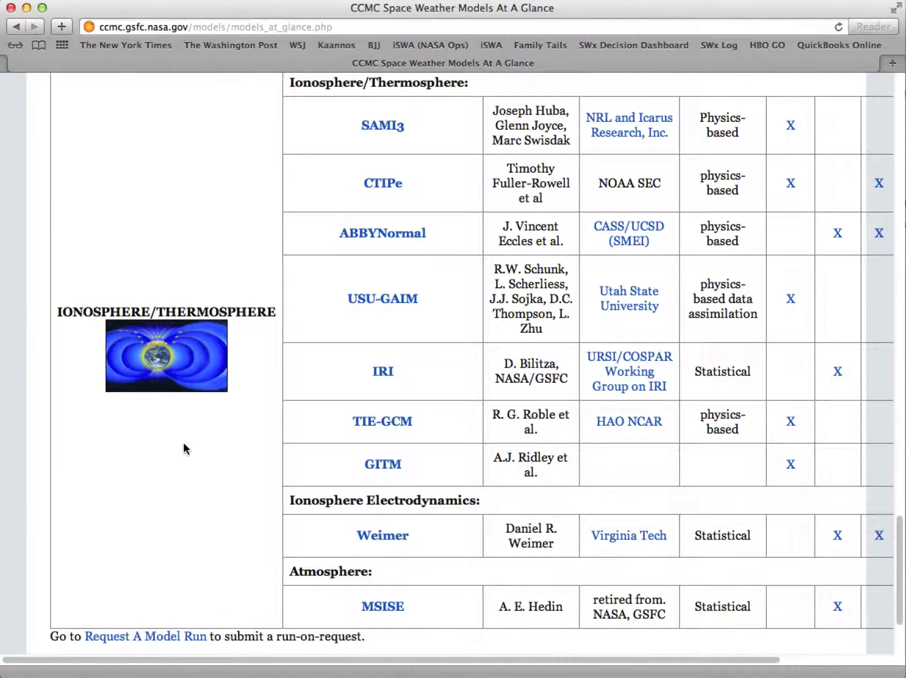
pyautogui.scroll(-3, 183, 449)
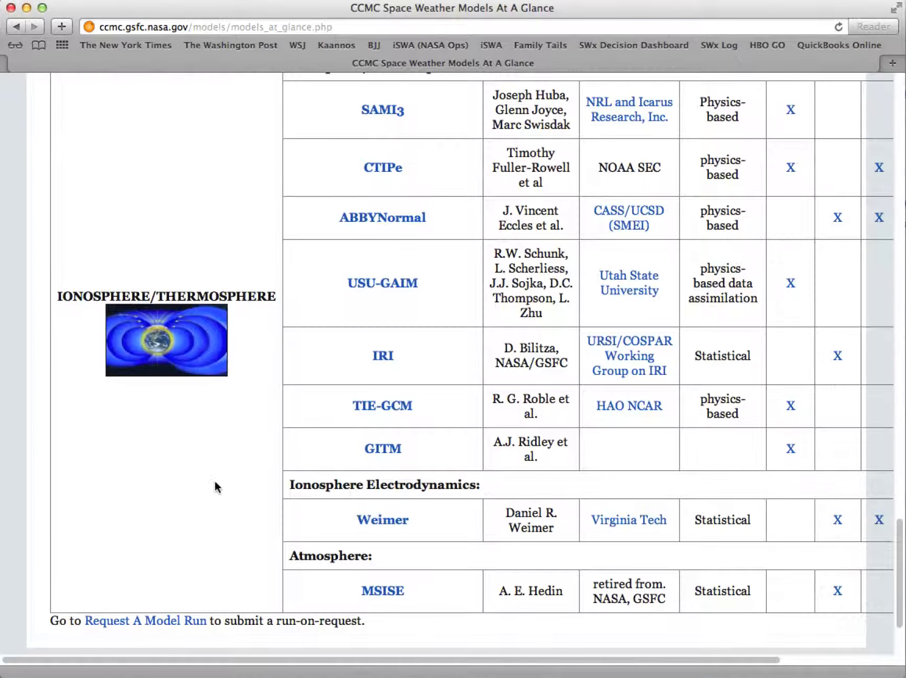
pyautogui.scroll(15, 215, 483)
pyautogui.scroll(10, 215, 484)
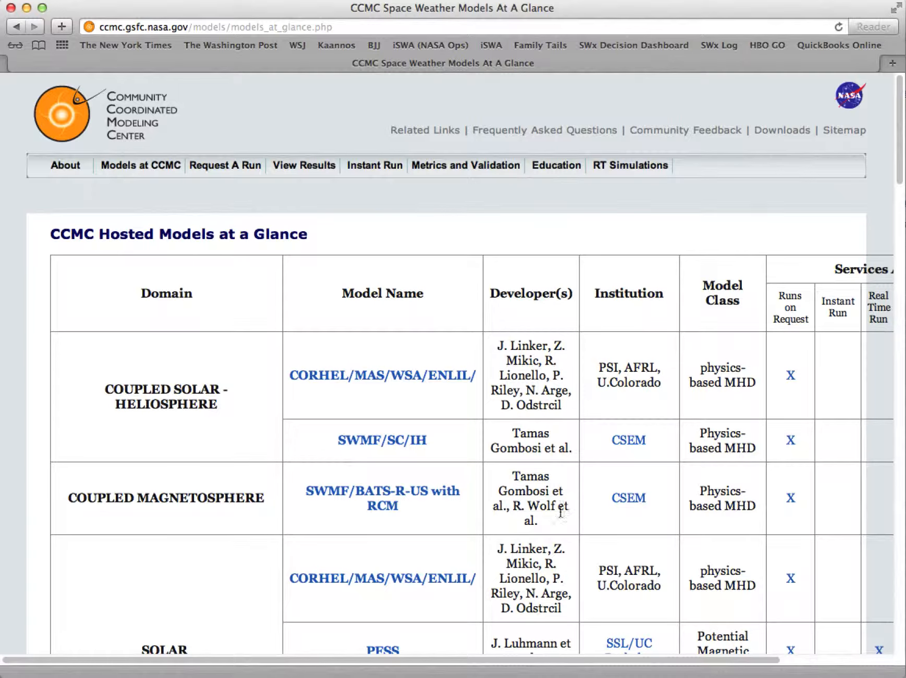
pyautogui.scroll(-15, 583, 503)
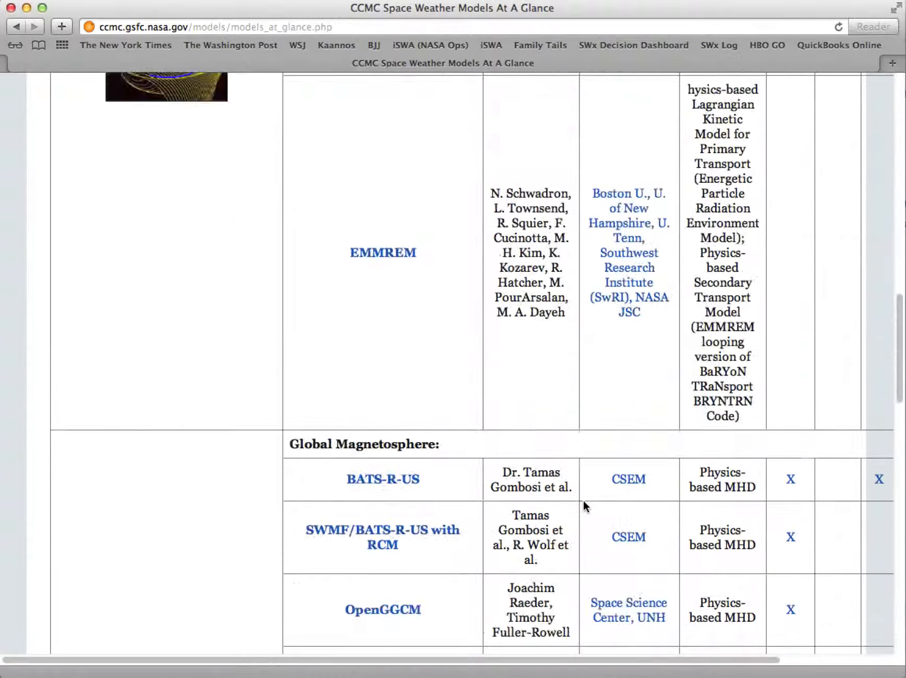
pyautogui.scroll(-5, 583, 503)
pyautogui.scroll(20, 583, 504)
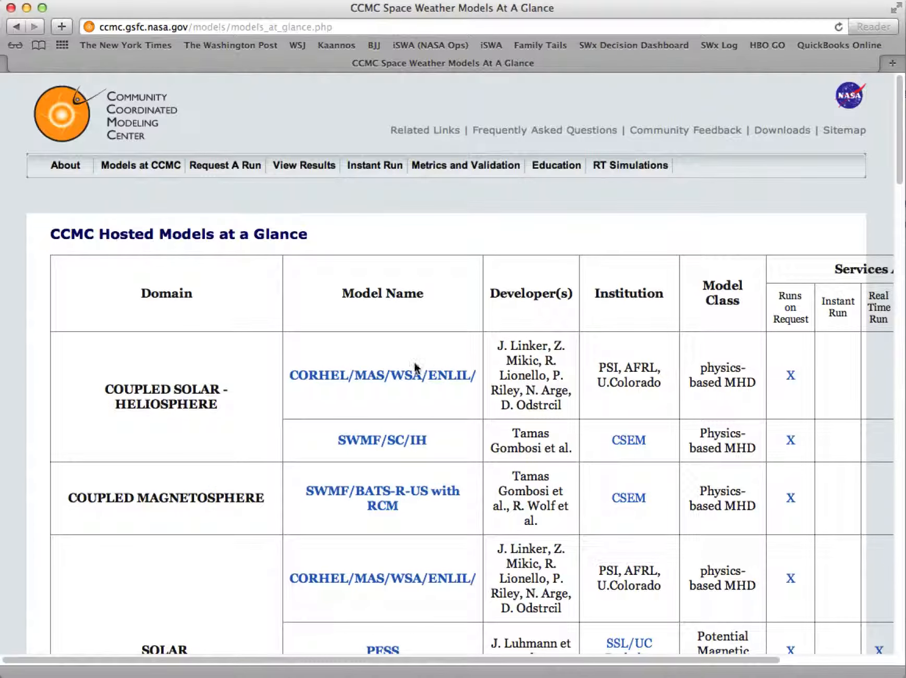
# Open the information page for ENLIL with Cone Model in the Heliosphere domain of the hosted models table
pyautogui.scroll(-7, 450, 488)
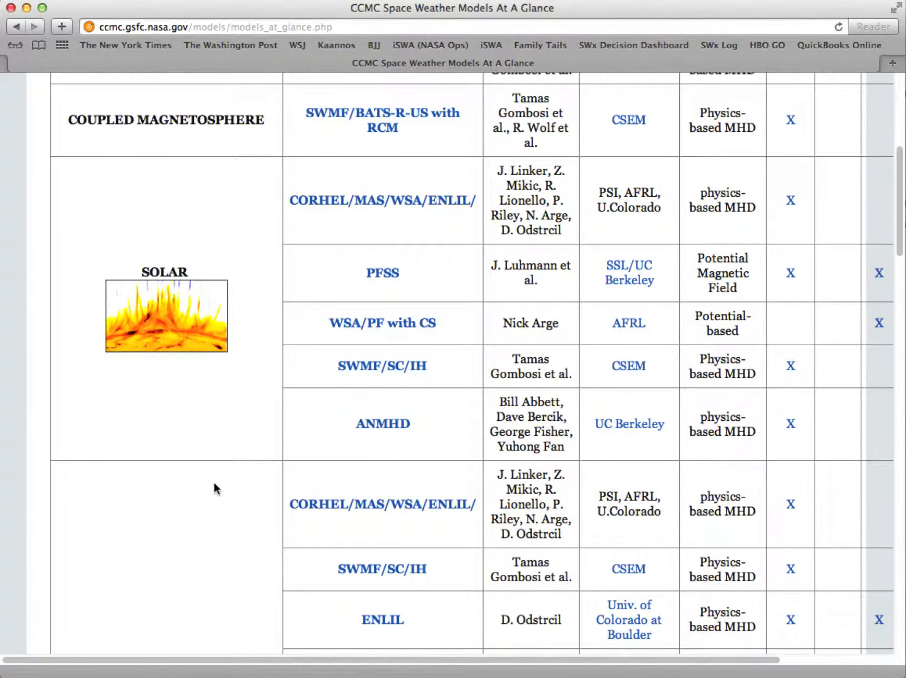
pyautogui.scroll(4, 213, 483)
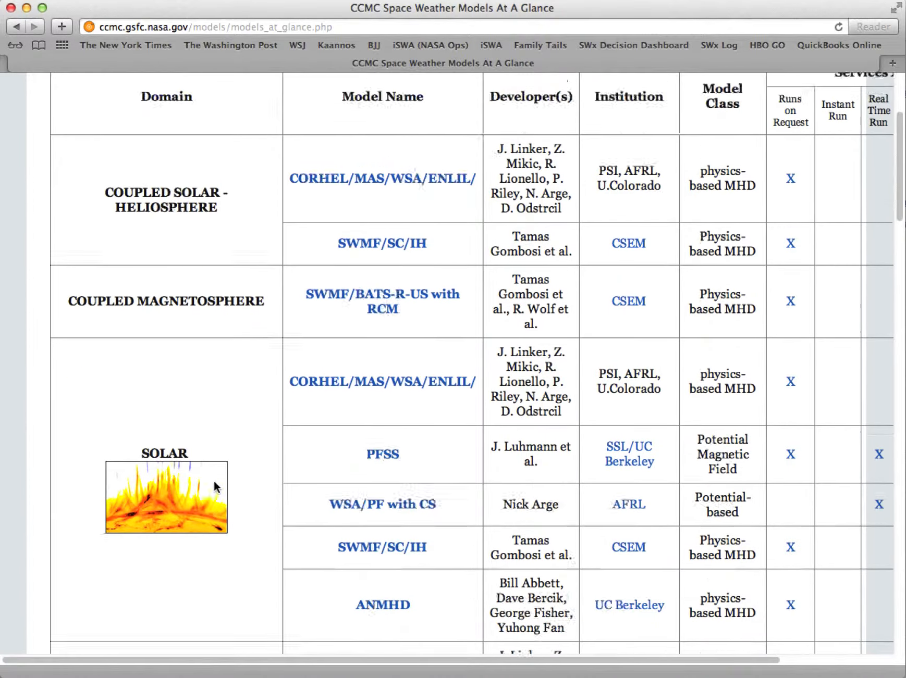
pyautogui.scroll(-3, 214, 480)
pyautogui.scroll(-10, 276, 424)
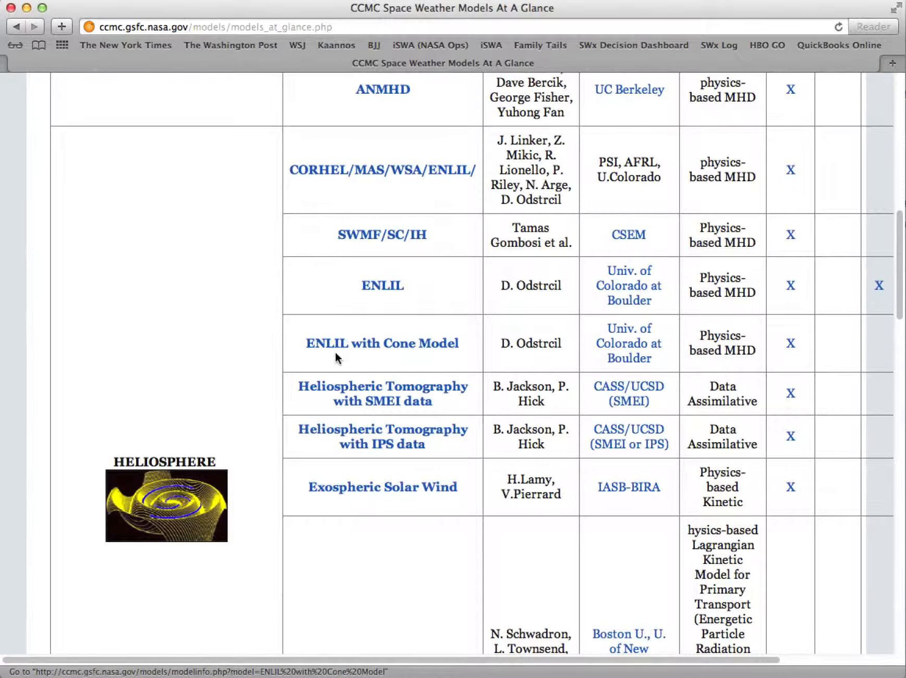
pyautogui.click(359, 348)
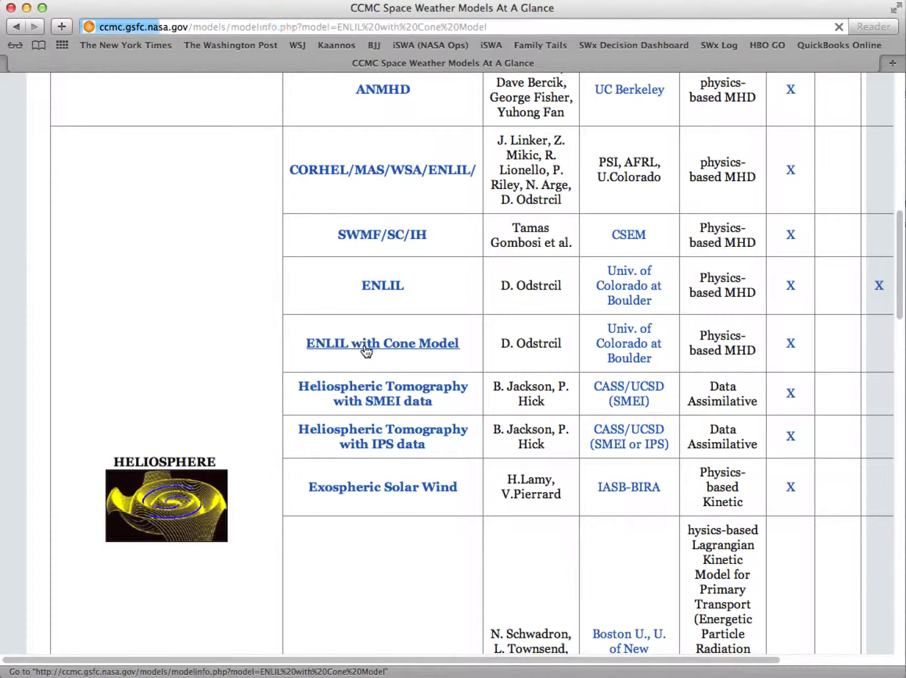
# Review the ENLIL with Cone Model description and input parameters, and highlight the citation under References and relevant publications
pyautogui.scroll(-8, 444, 453)
pyautogui.scroll(-5, 442, 453)
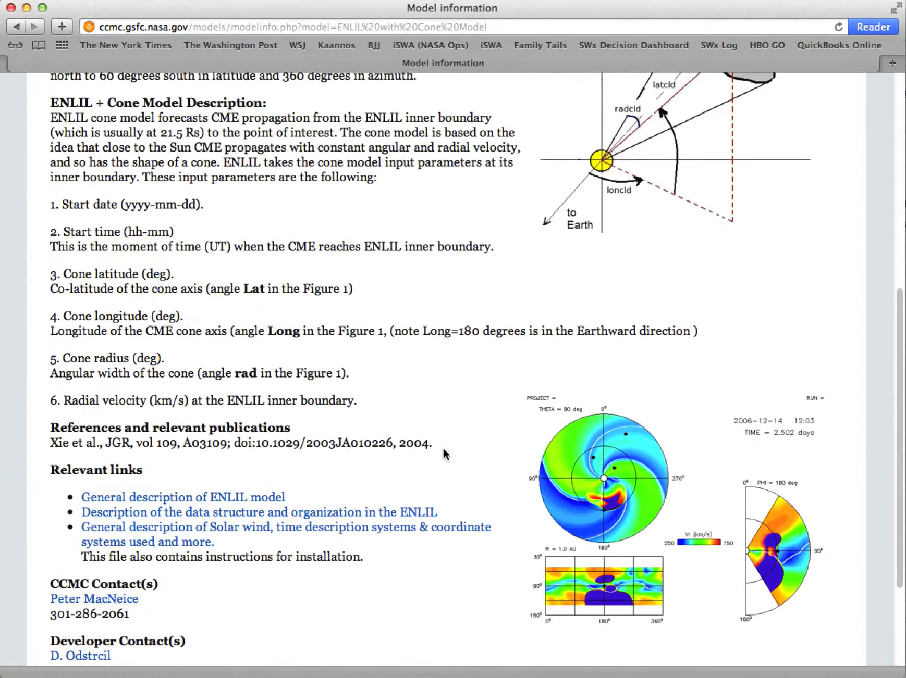
pyautogui.scroll(10, 443, 450)
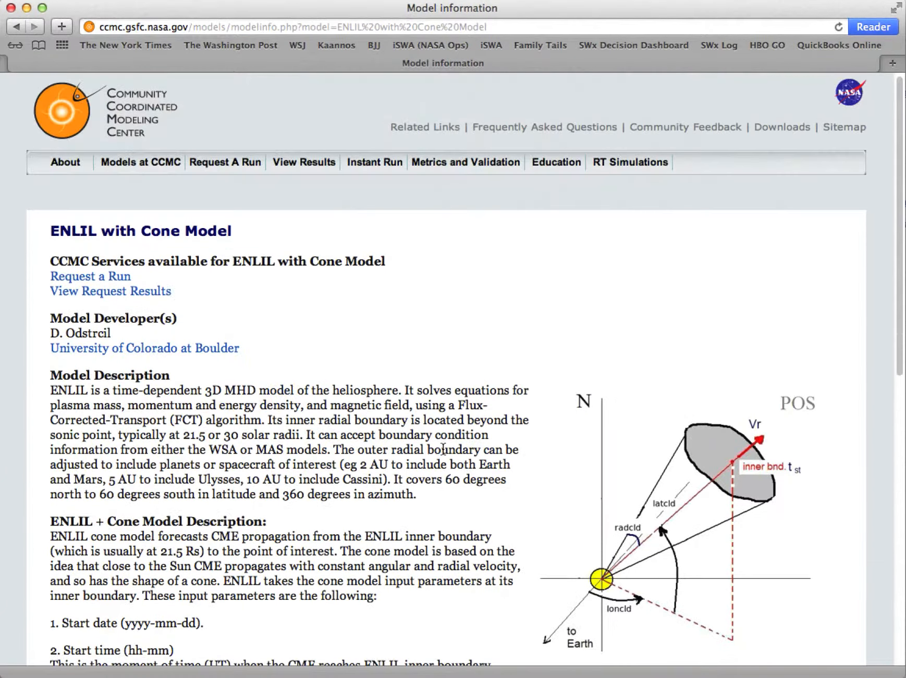
pyautogui.scroll(-12, 442, 449)
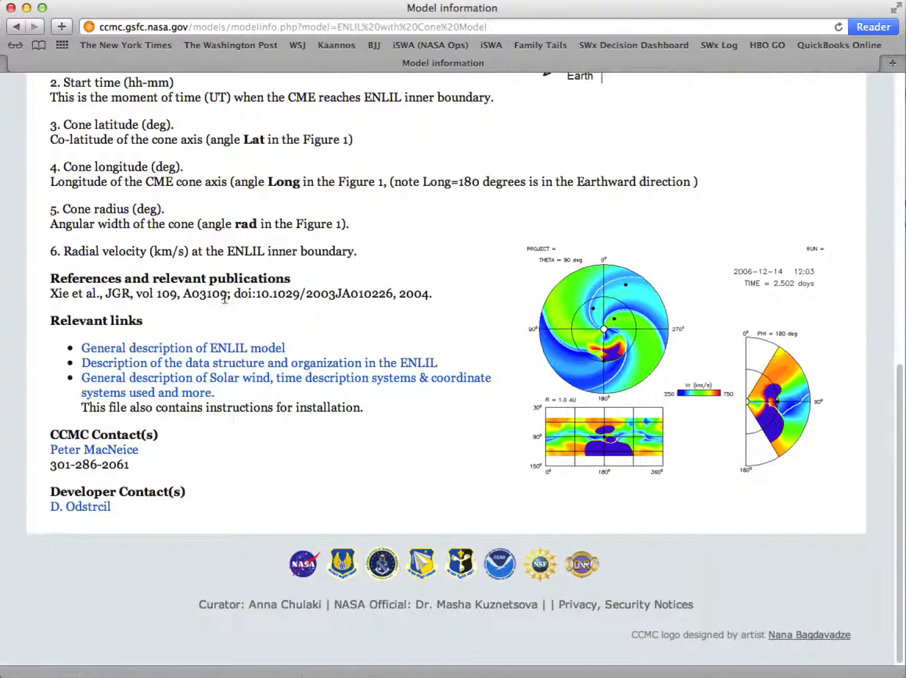
pyautogui.moveTo(51, 294); pyautogui.dragTo(437, 287)
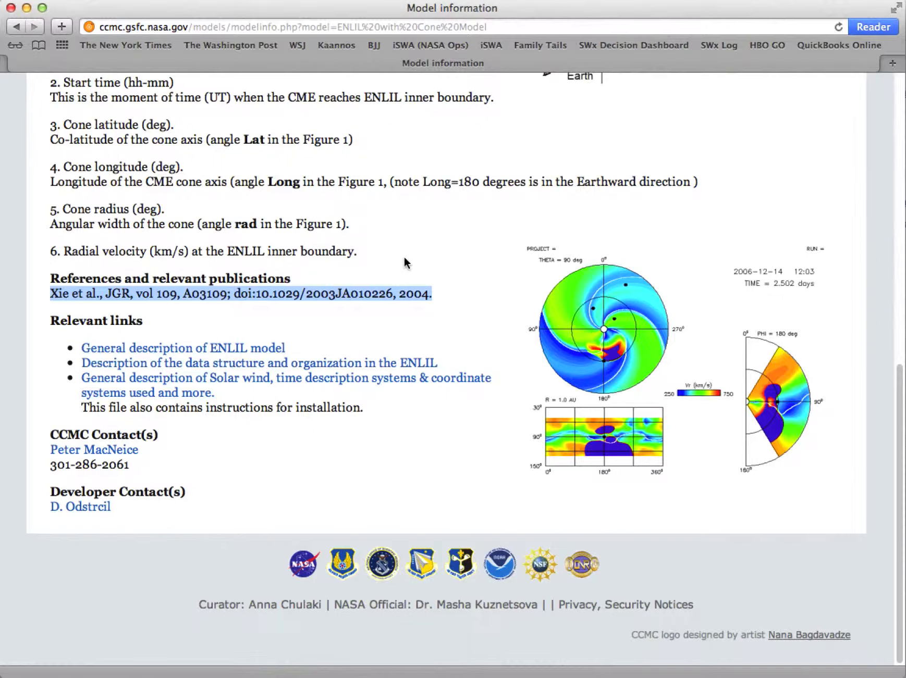
pyautogui.scroll(5, 416, 286)
pyautogui.scroll(5, 417, 286)
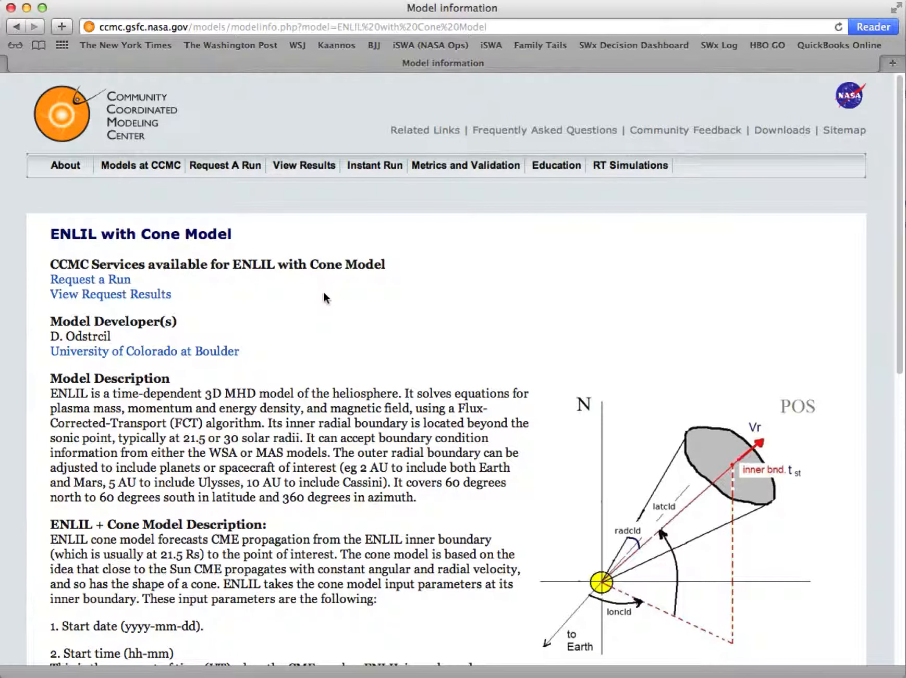
# Open the Request a Model Run page and look through its table of models and run request instructions
pyautogui.click(220, 168)
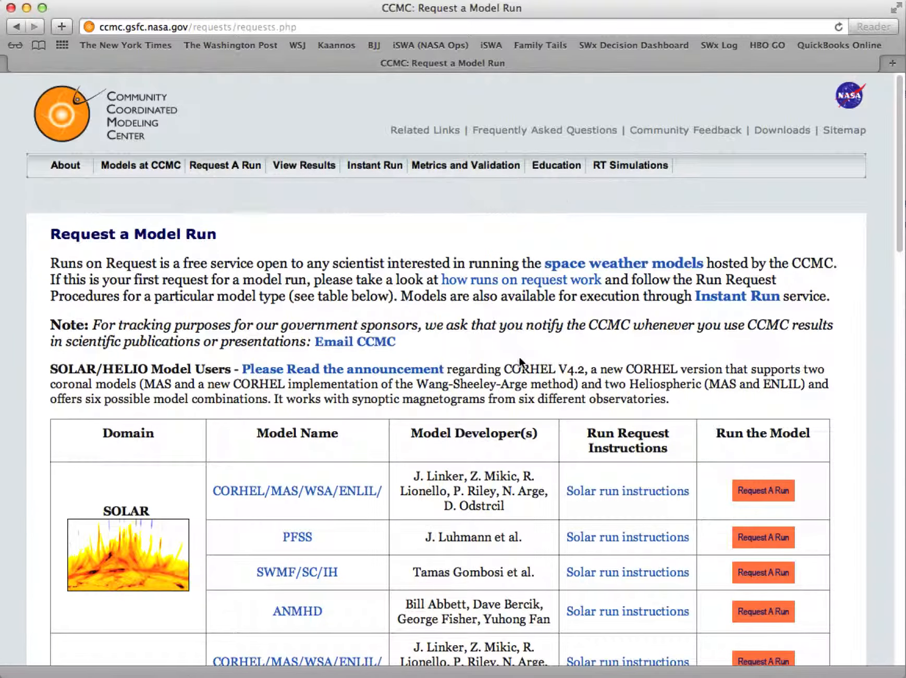
pyautogui.scroll(-20, 520, 361)
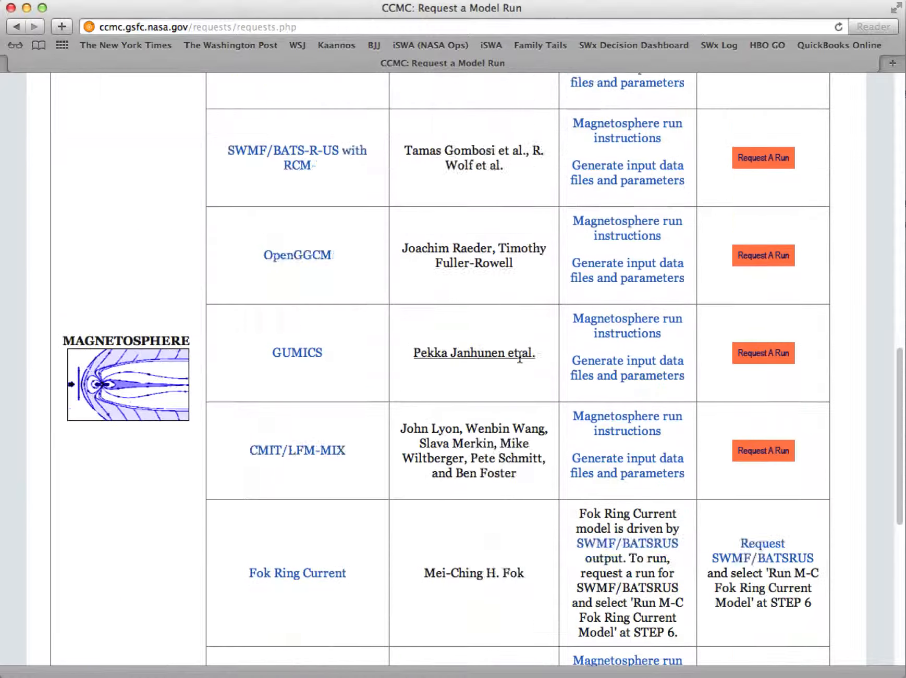
pyautogui.scroll(-3, 518, 360)
pyautogui.scroll(4, 518, 360)
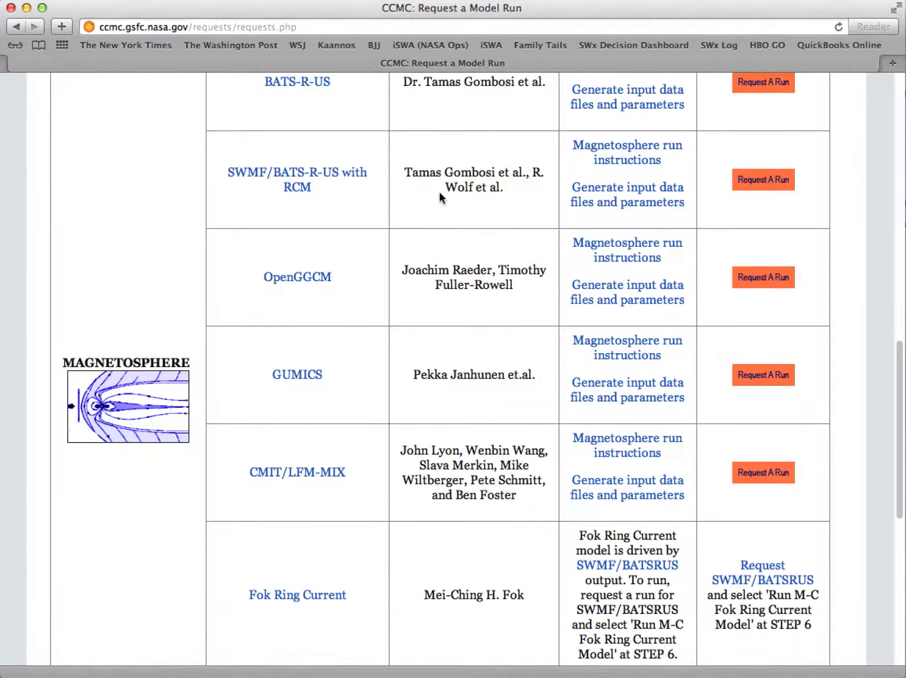
pyautogui.scroll(20, 391, 268)
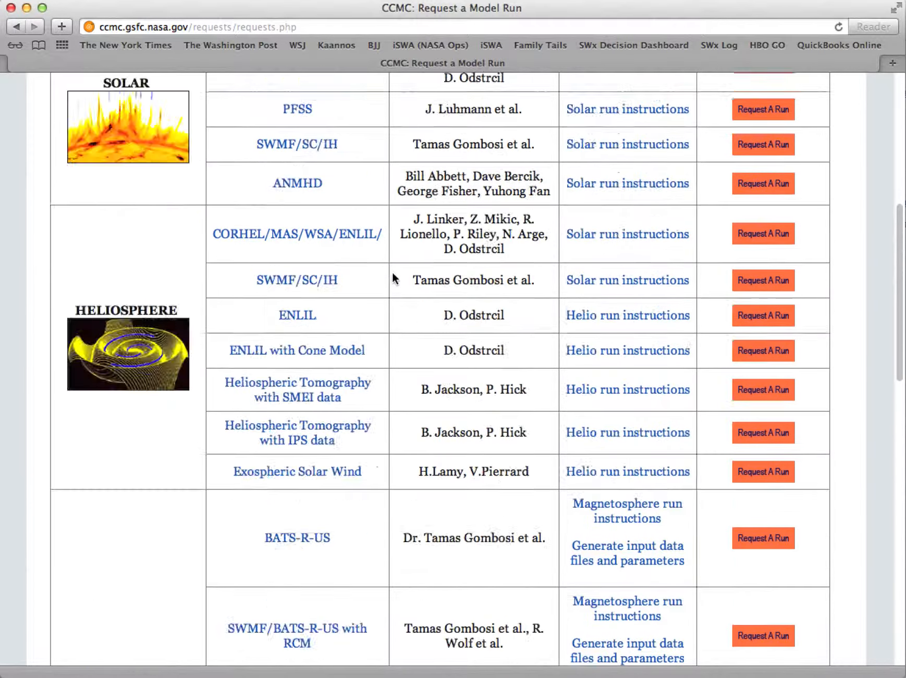
pyautogui.scroll(-15, 393, 271)
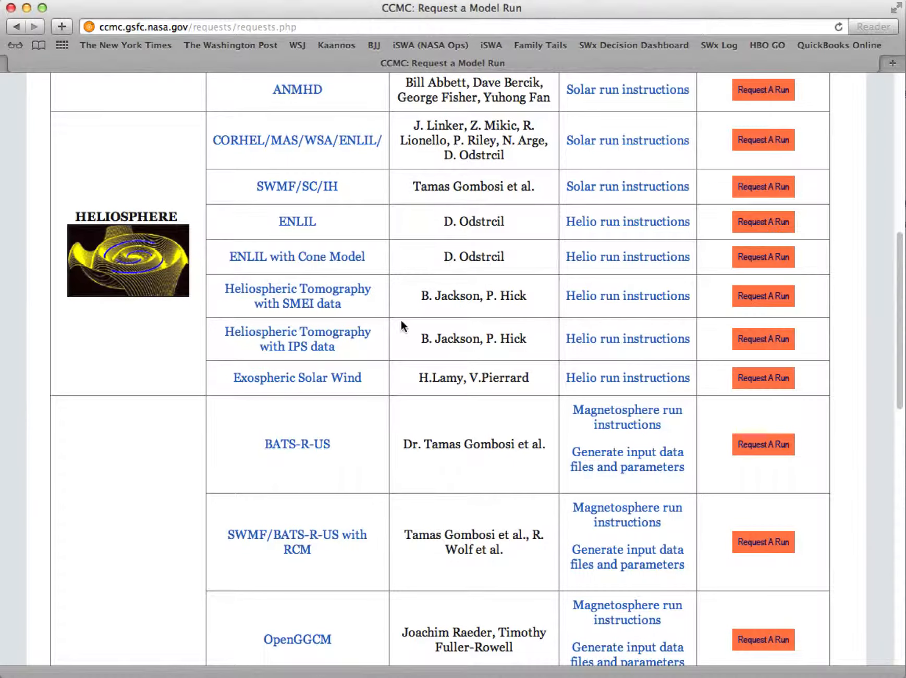
pyautogui.scroll(10, 400, 327)
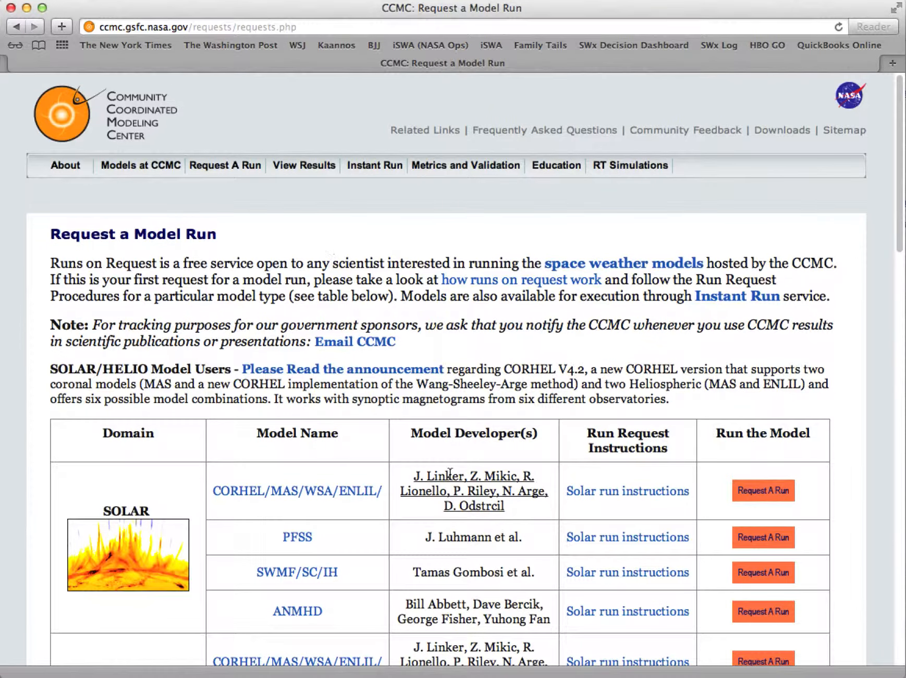
# Open the ENLIL with Cone Model description from the Heliosphere rows of the run request table
pyautogui.scroll(-9, 450, 475)
pyautogui.scroll(-2, 449, 474)
pyautogui.scroll(3, 448, 474)
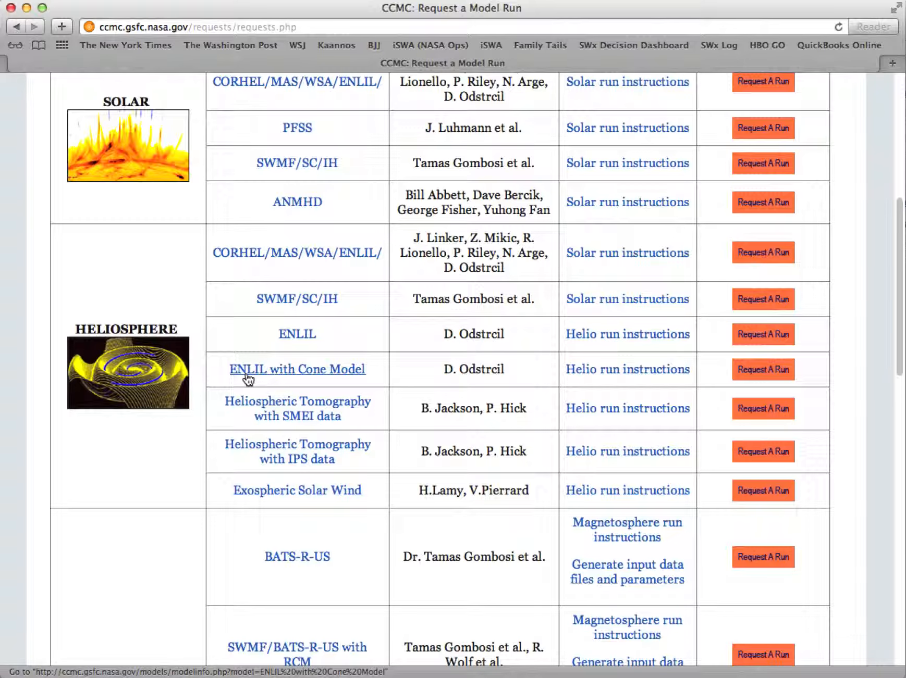
pyautogui.click(330, 378)
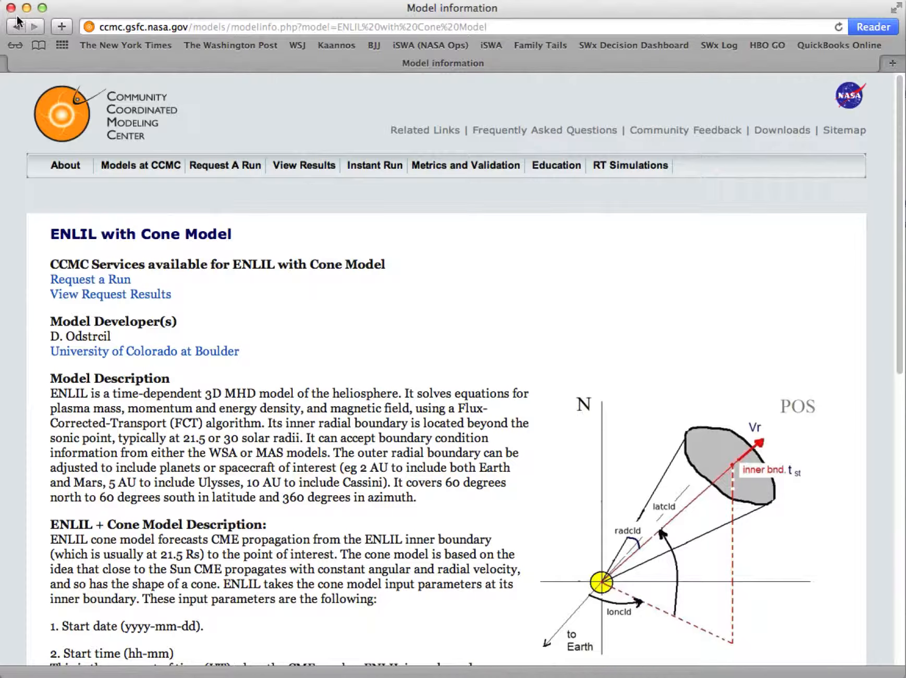
# Return to the run request table and read the Helio run instructions for ENLIL with Cone Model
pyautogui.click(18, 22)
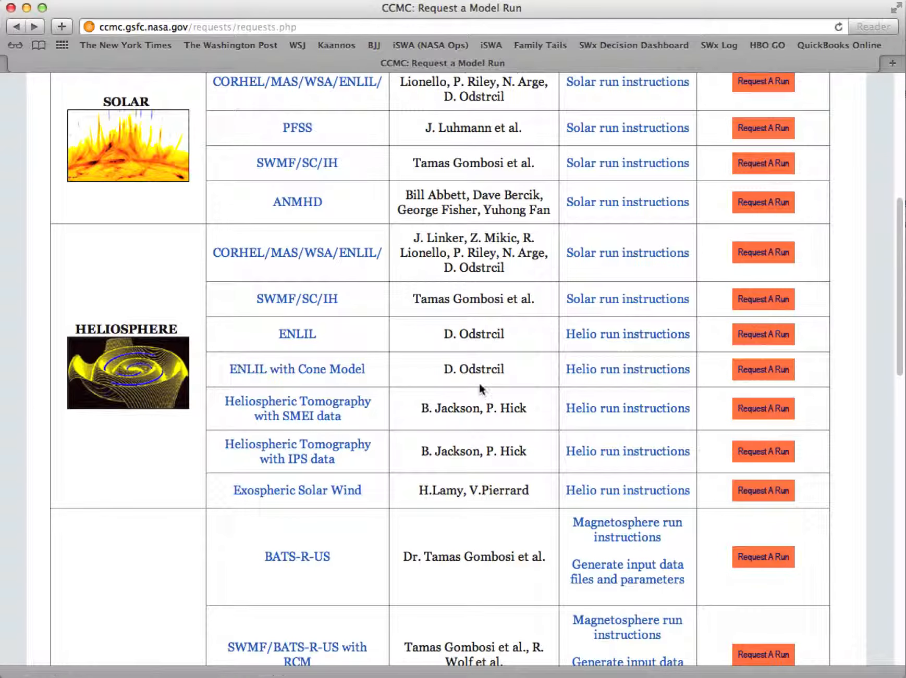
pyautogui.click(600, 371)
pyautogui.scroll(-5, 598, 406)
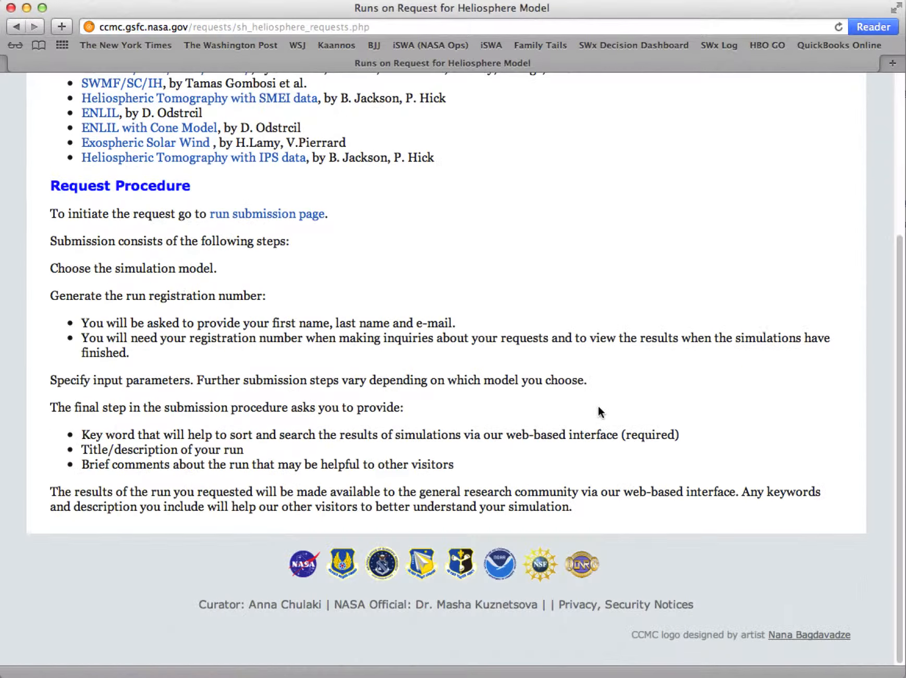
pyautogui.scroll(5, 597, 405)
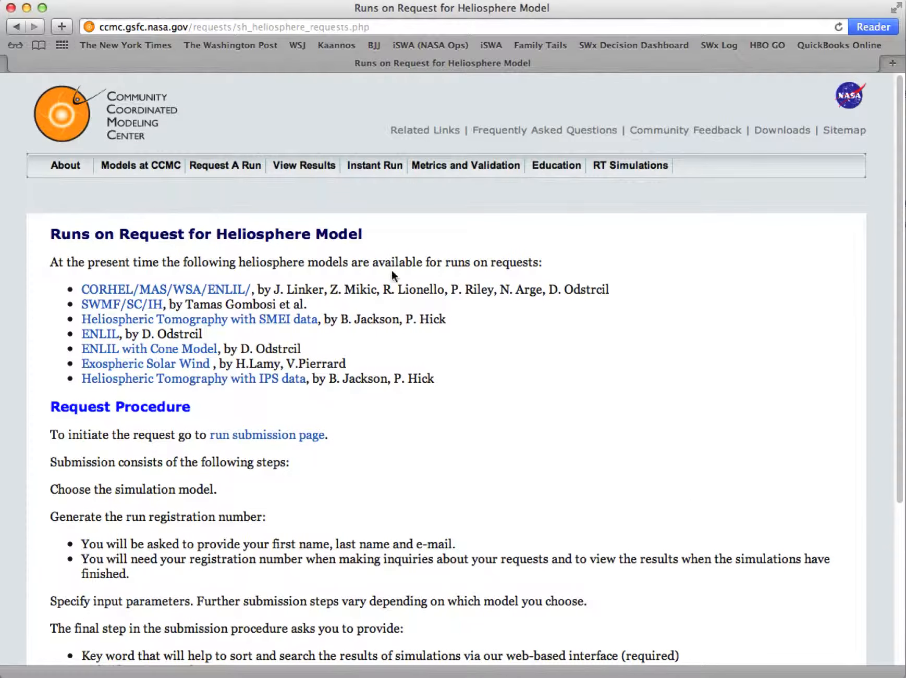
# Open the run request form for ENLIL with Cone Model and fill in the requester's first name, last name and e-mail
pyautogui.click(19, 27)
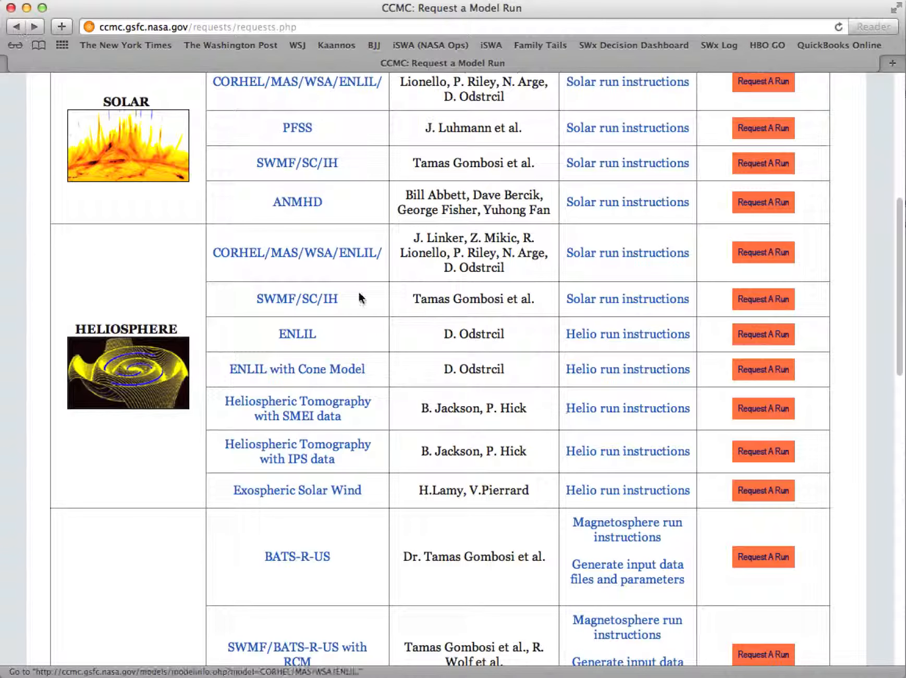
pyautogui.click(764, 370)
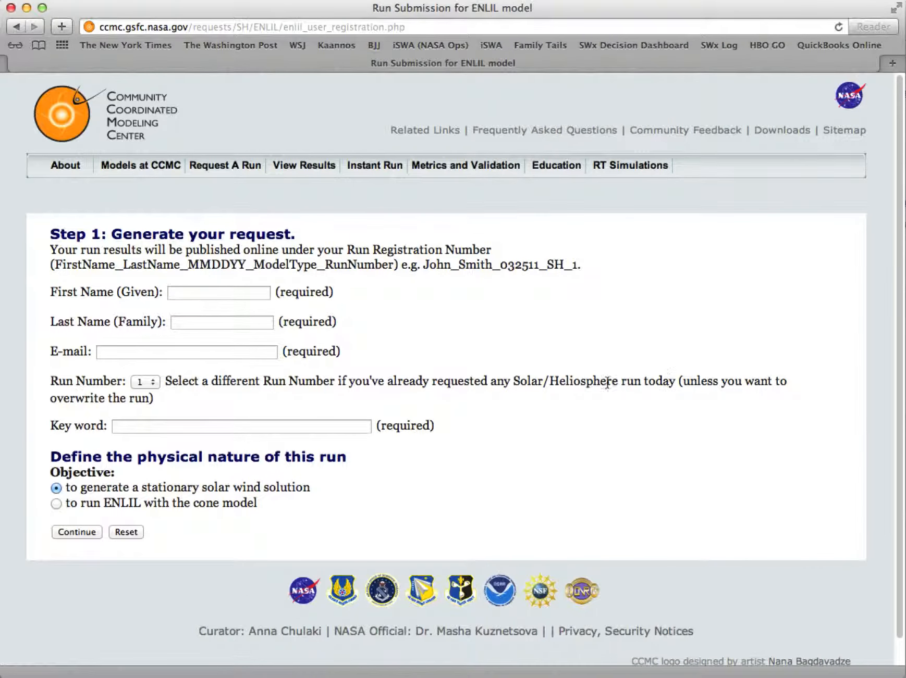
pyautogui.click(218, 290)
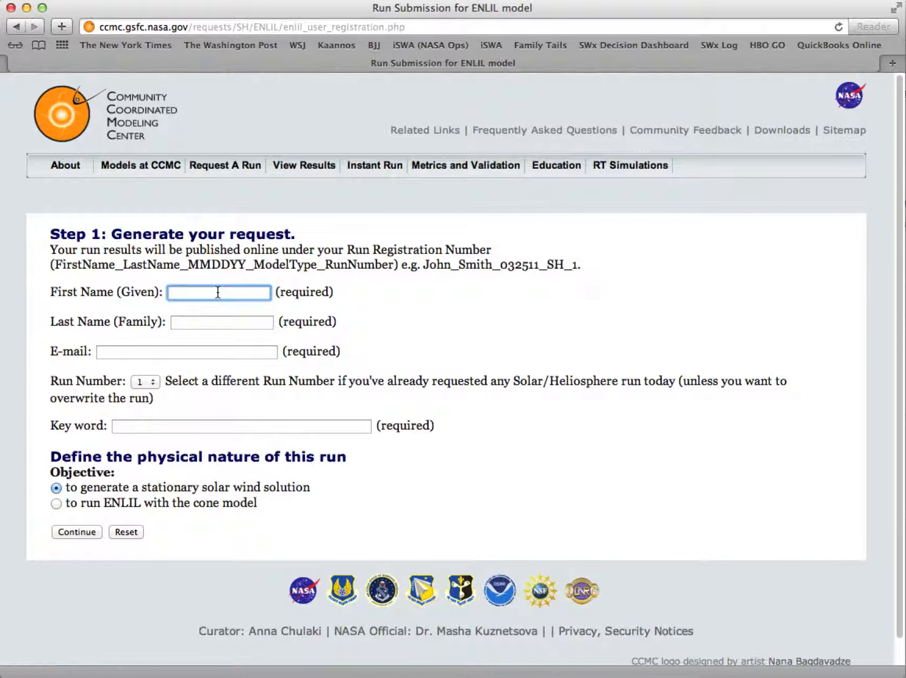
pyautogui.write('test')
pyautogui.press('Tab')
pyautogui.write('test')
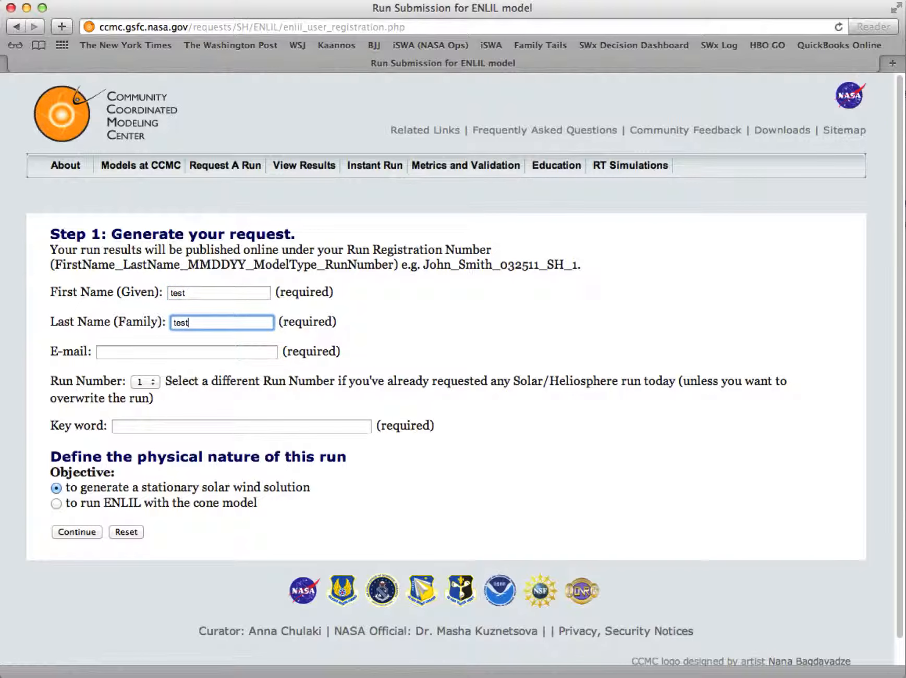
pyautogui.press('Tab')
pyautogui.write('test@te')
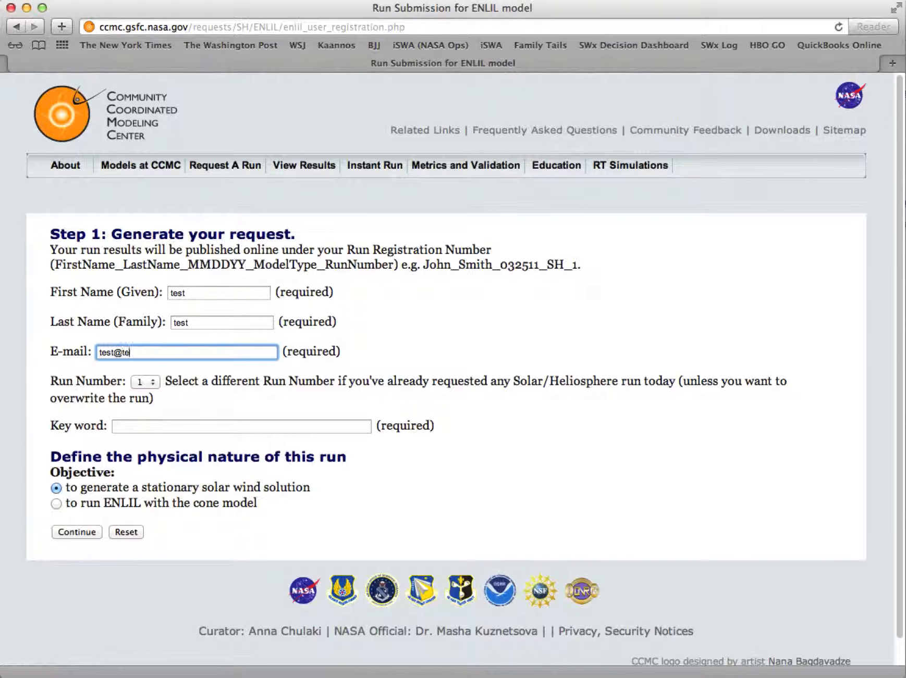
pyautogui.write('st.org')
# Check the available run numbers, keep run number 1, and enter "test" as the key word
pyautogui.click(147, 382)
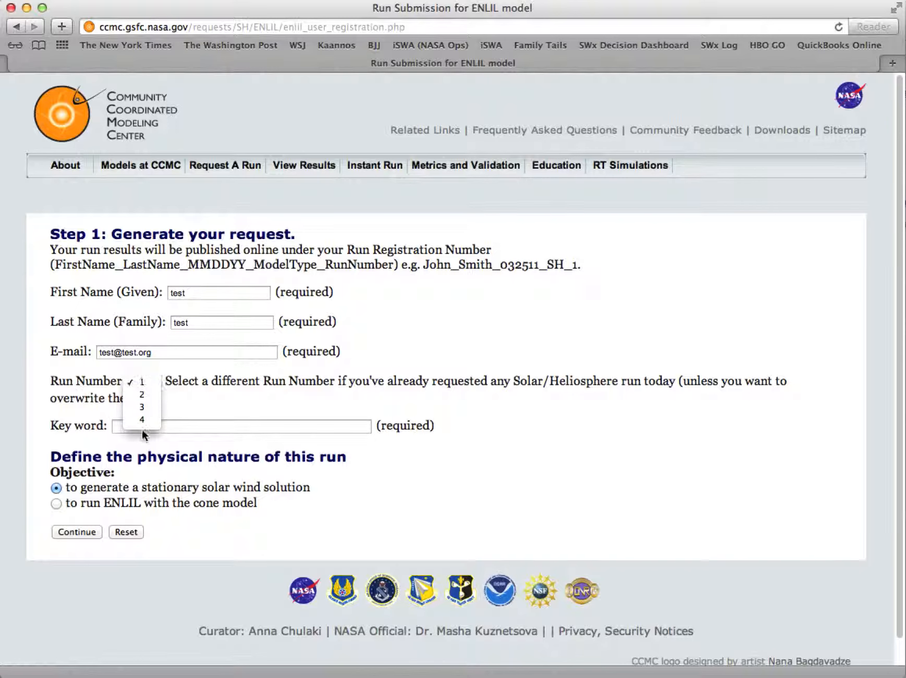
pyautogui.click(144, 383)
pyautogui.click(146, 385)
pyautogui.click(144, 386)
pyautogui.click(155, 426)
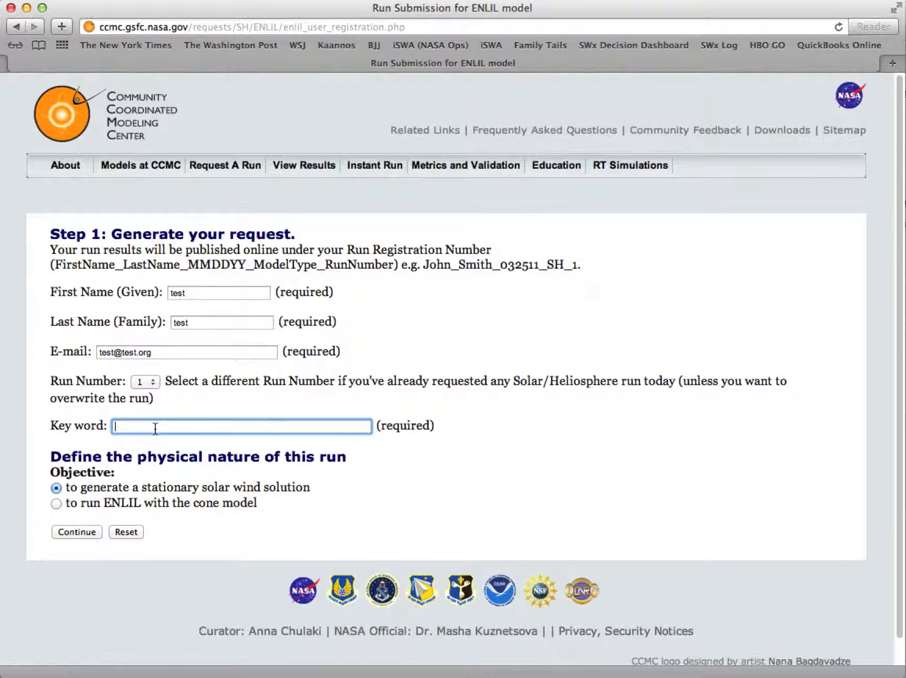
pyautogui.write('test')
# Choose the objective to run ENLIL with the cone model and continue to the run submission options
pyautogui.click(89, 489)
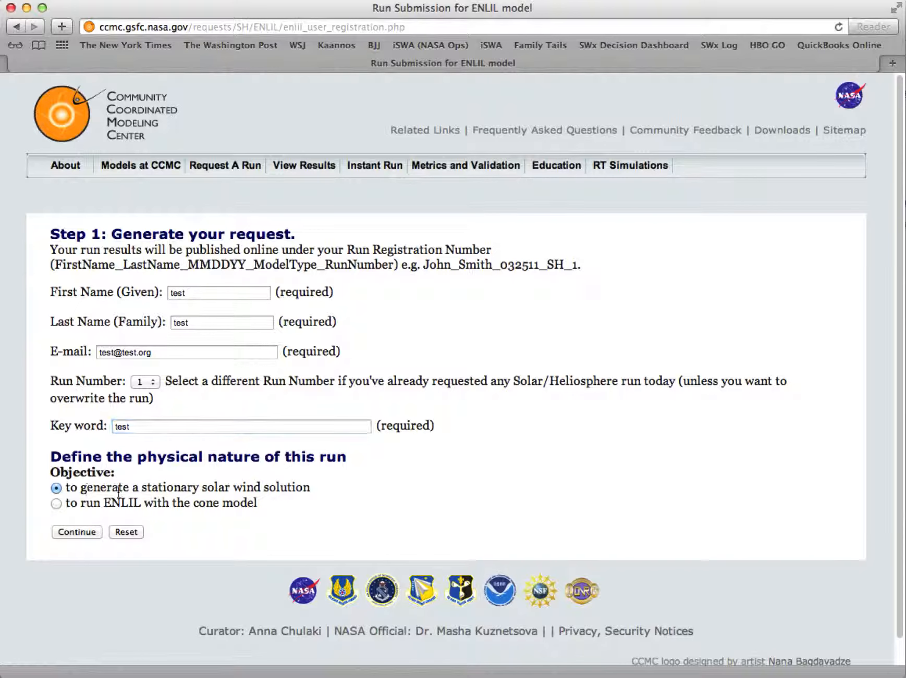
pyautogui.click(56, 503)
pyautogui.click(83, 534)
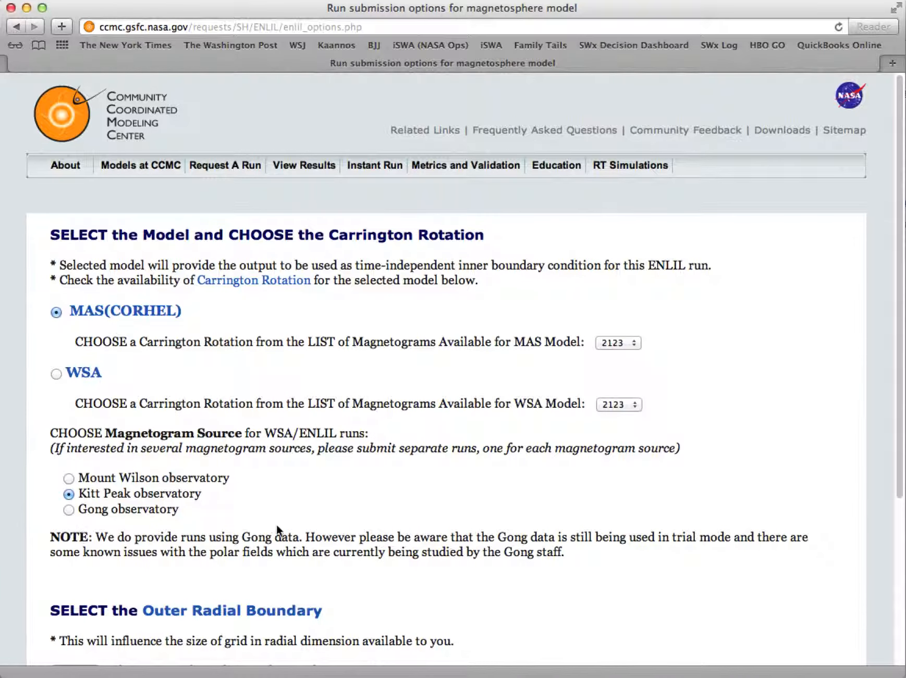
# Select WSA as the inner boundary model and set its Carrington Rotation to 2120
pyautogui.scroll(-5, 296, 535)
pyautogui.scroll(-2, 293, 521)
pyautogui.scroll(7, 292, 519)
pyautogui.click(56, 374)
pyautogui.scroll(-3, 250, 396)
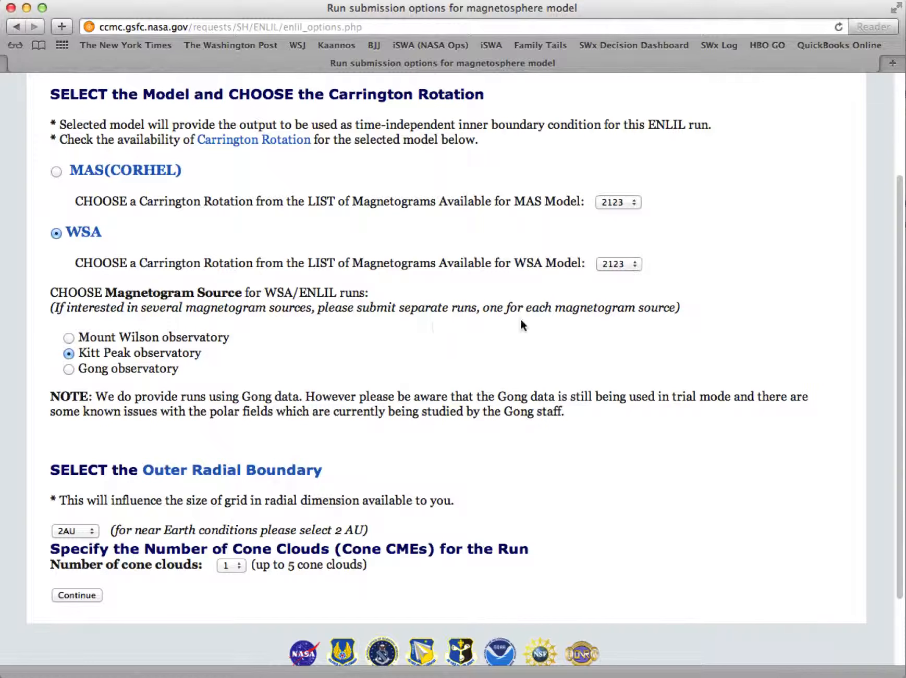
pyautogui.click(619, 265)
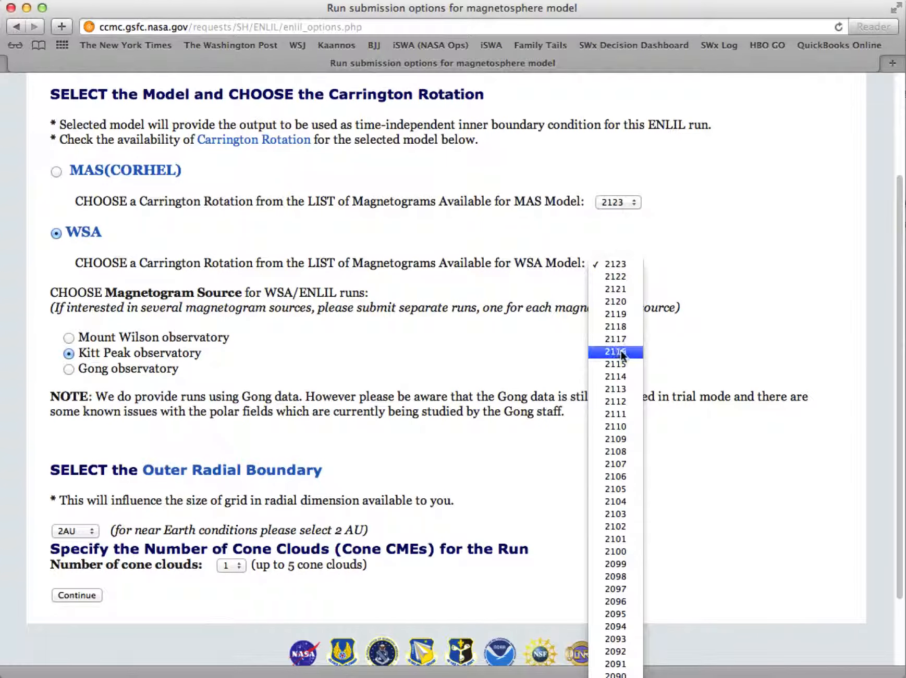
pyautogui.click(616, 300)
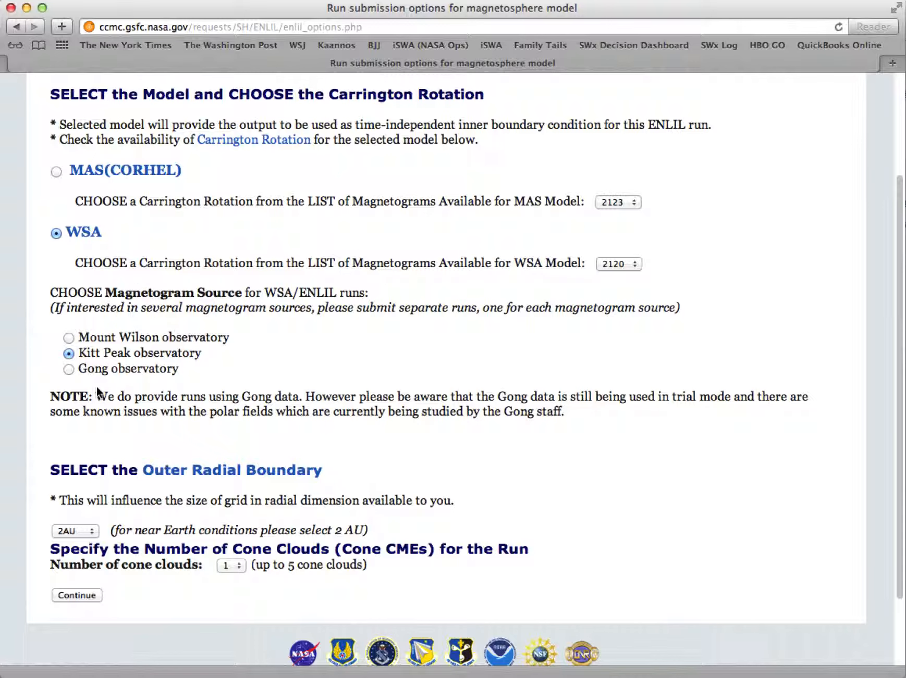
# Choose Gong observatory as the magnetogram source for the WSA/ENLIL run
pyautogui.click(69, 369)
pyautogui.moveTo(78, 369); pyautogui.dragTo(198, 369)
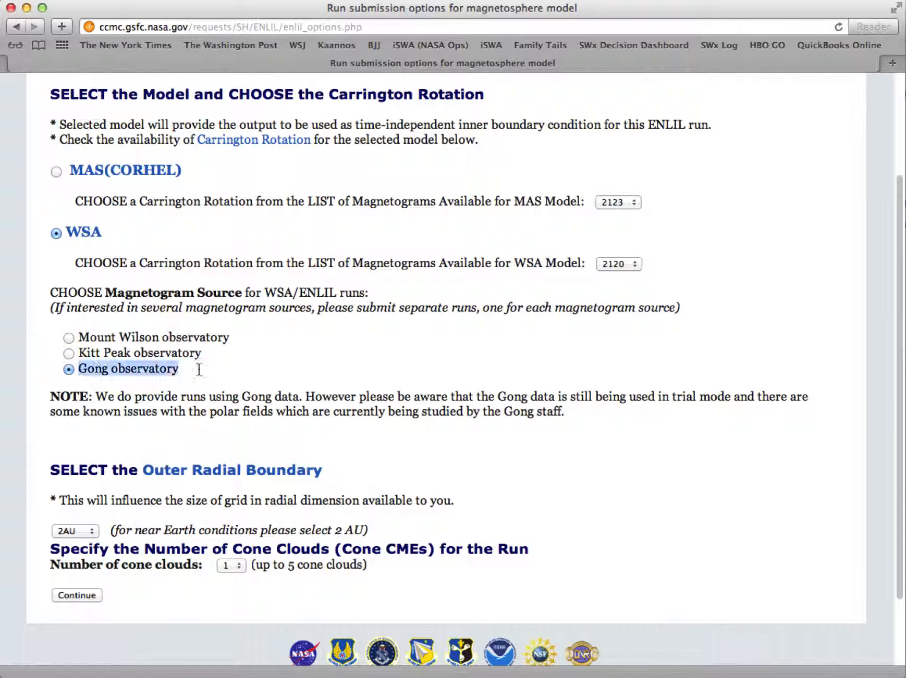
pyautogui.click(162, 369)
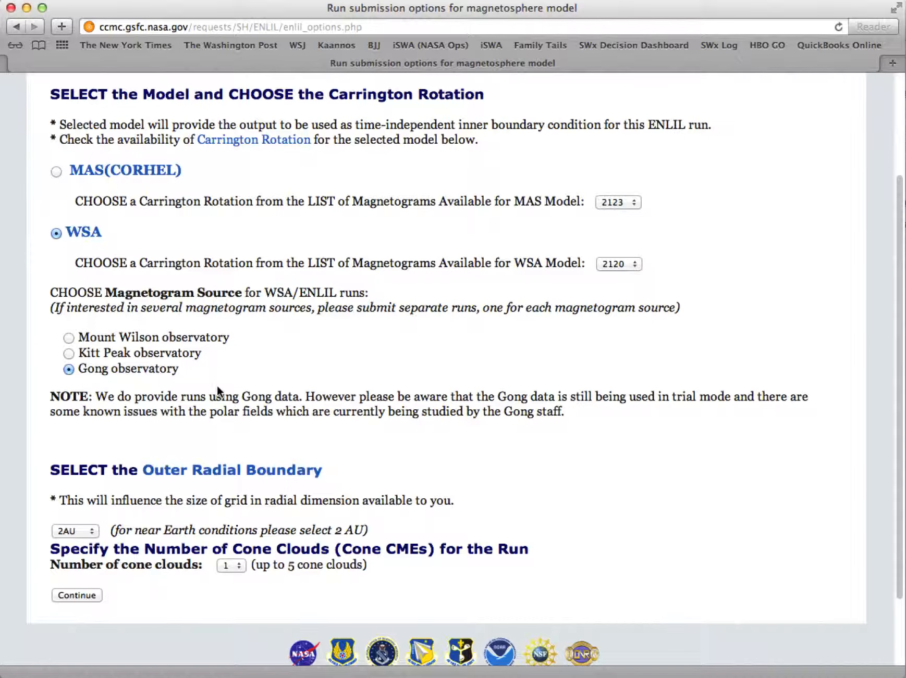
# Compare the 2AU and 10AU choices for the outer radial boundary and set it to 10AU
pyautogui.scroll(-3, 218, 392)
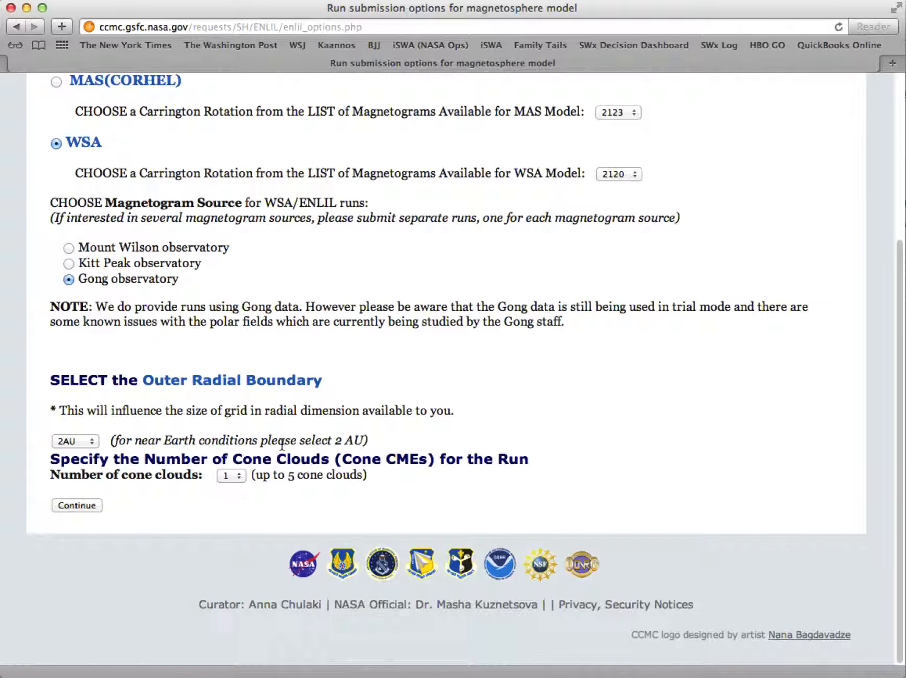
pyautogui.click(83, 442)
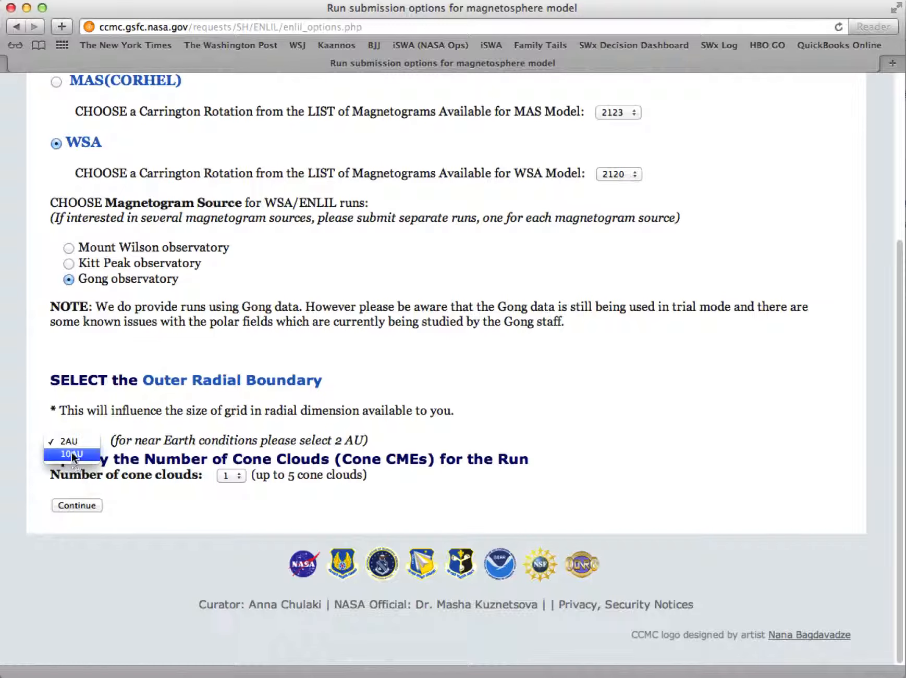
pyautogui.click(72, 454)
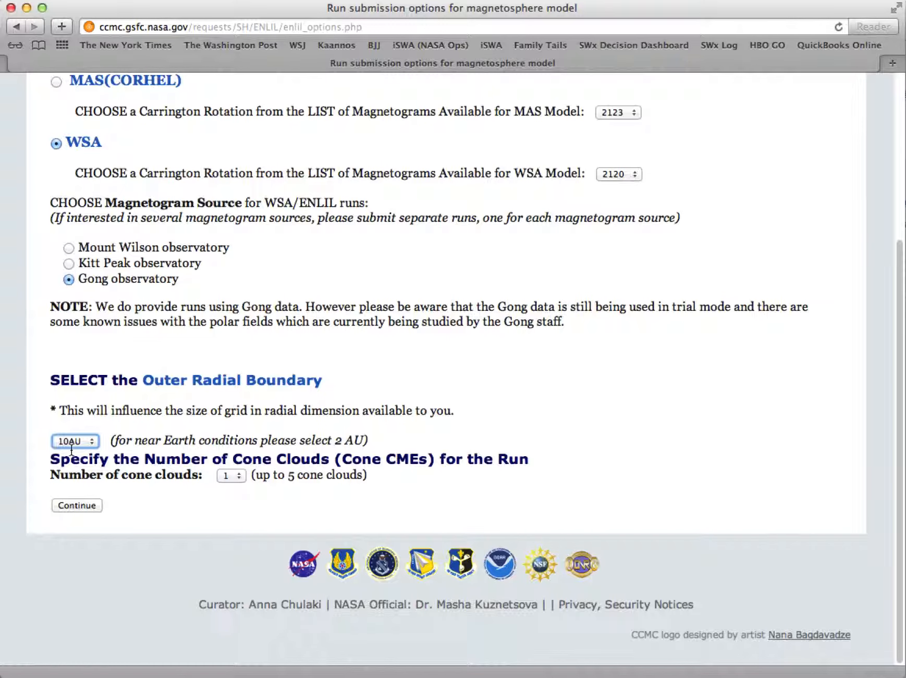
pyautogui.click(73, 441)
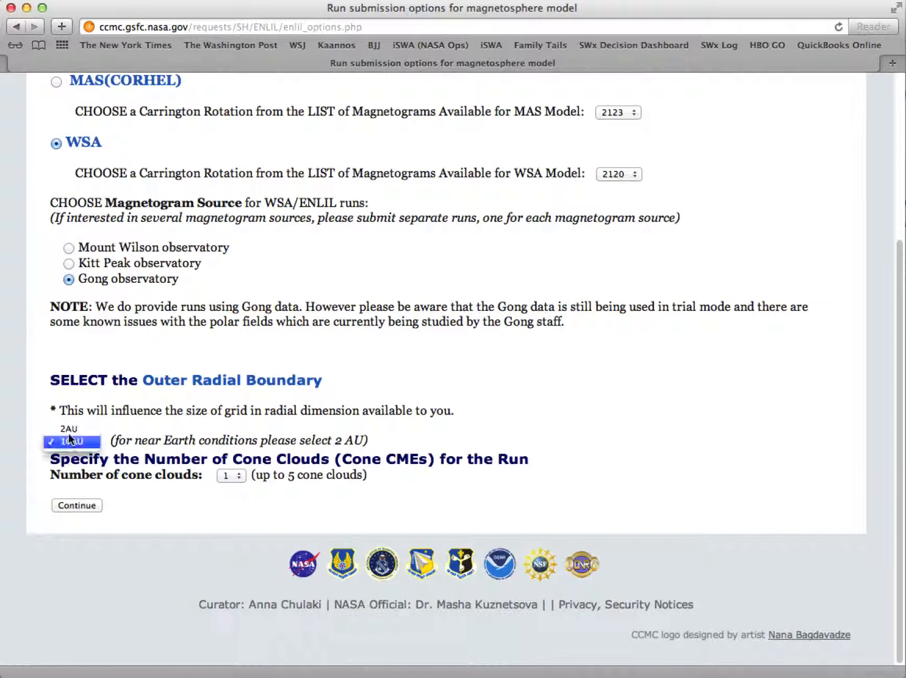
pyautogui.click(67, 429)
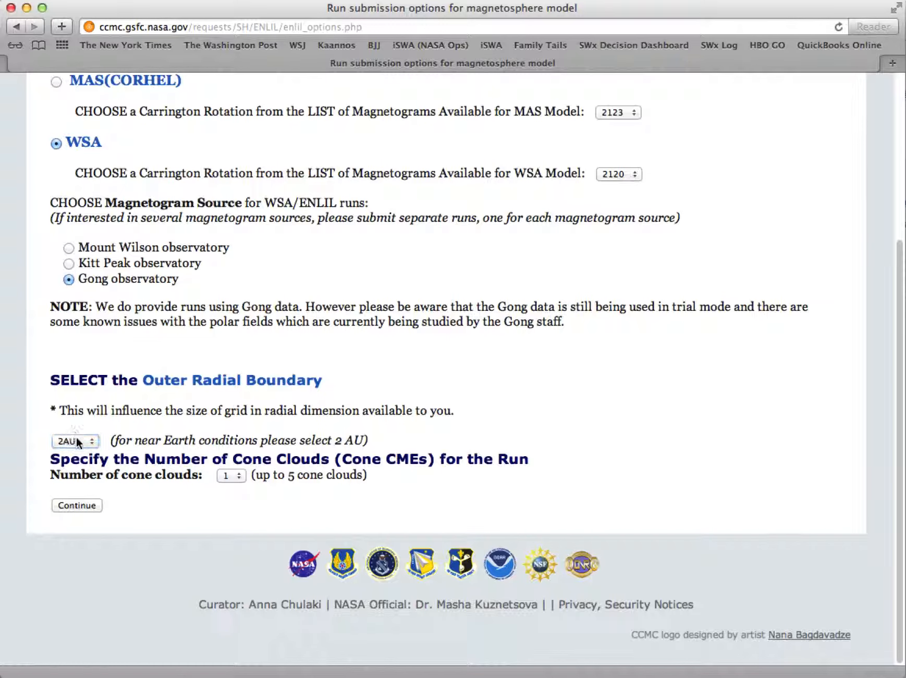
pyautogui.click(76, 443)
pyautogui.click(73, 453)
# Keep the number of cone clouds at 1 and continue to the cone model properties
pyautogui.click(227, 486)
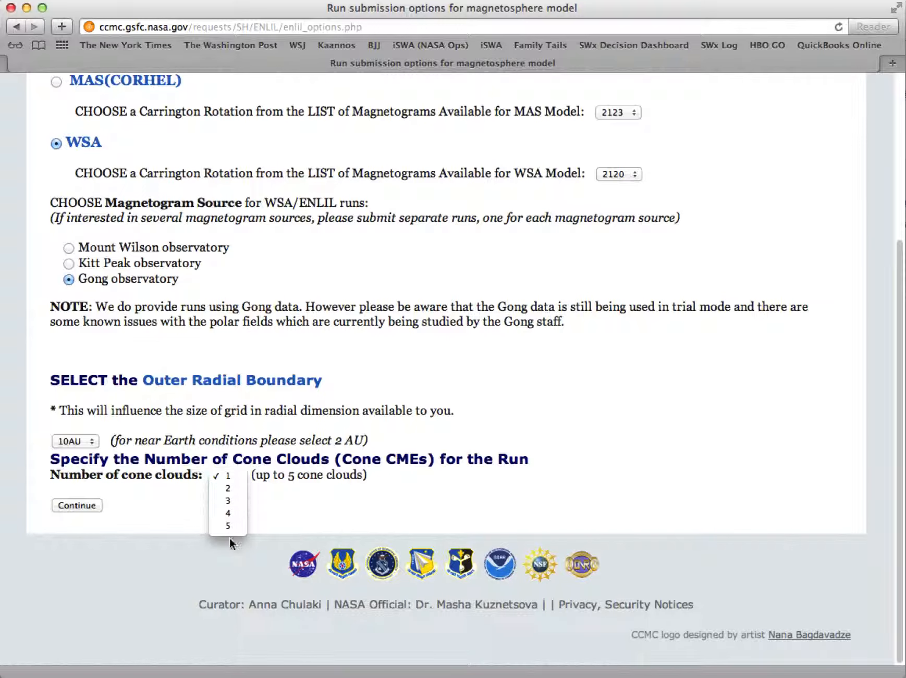
pyautogui.click(236, 477)
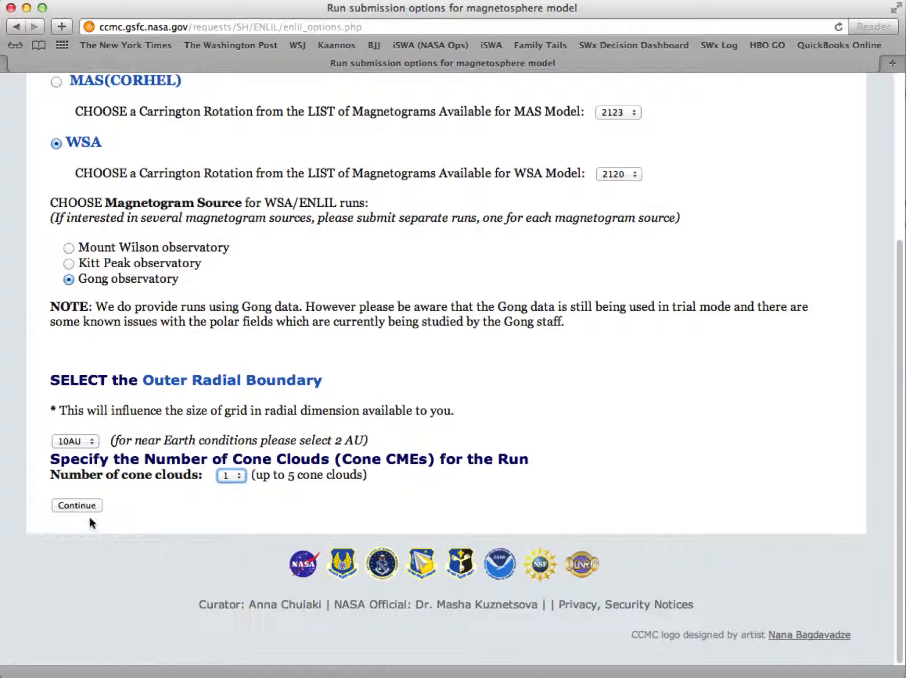
pyautogui.click(74, 506)
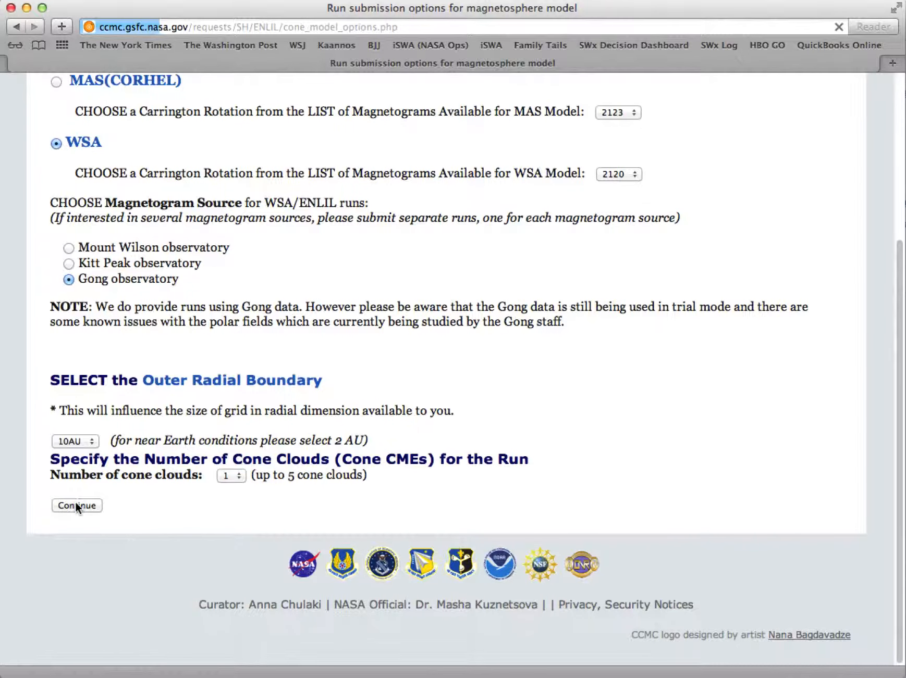
# Review the fast Solar Wind properties, the cone cloud parameters and the simulation grid setting for the run
pyautogui.scroll(-5, 360, 503)
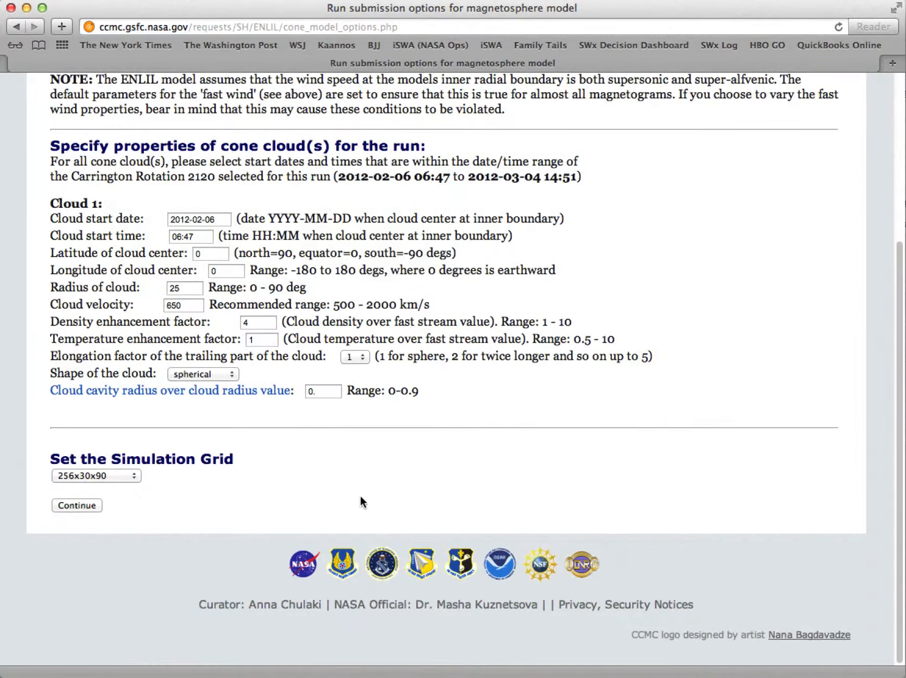
pyautogui.scroll(5, 362, 499)
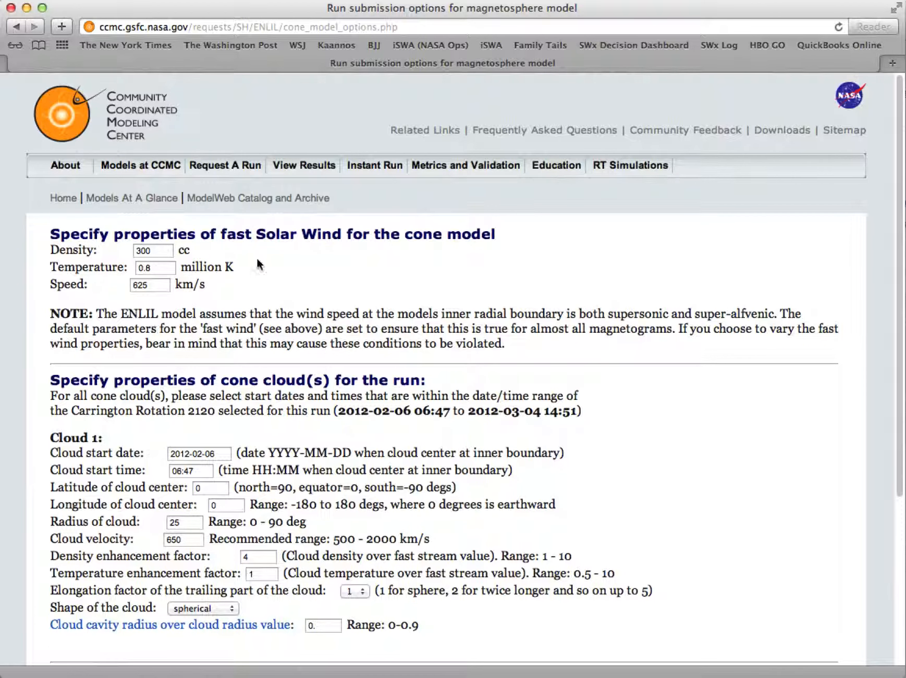
pyautogui.moveTo(221, 233); pyautogui.dragTo(340, 243)
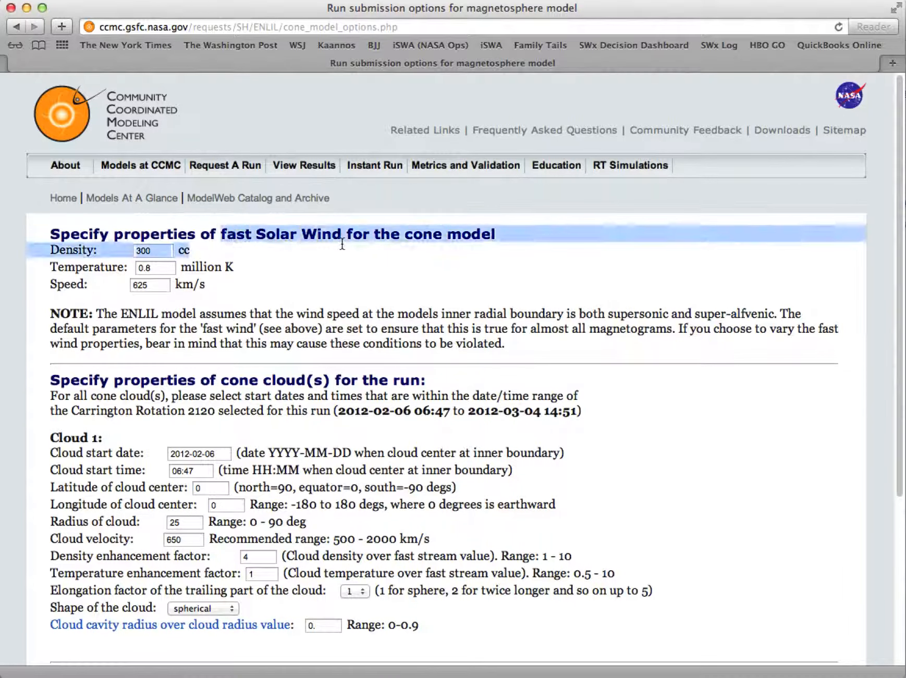
pyautogui.click(340, 243)
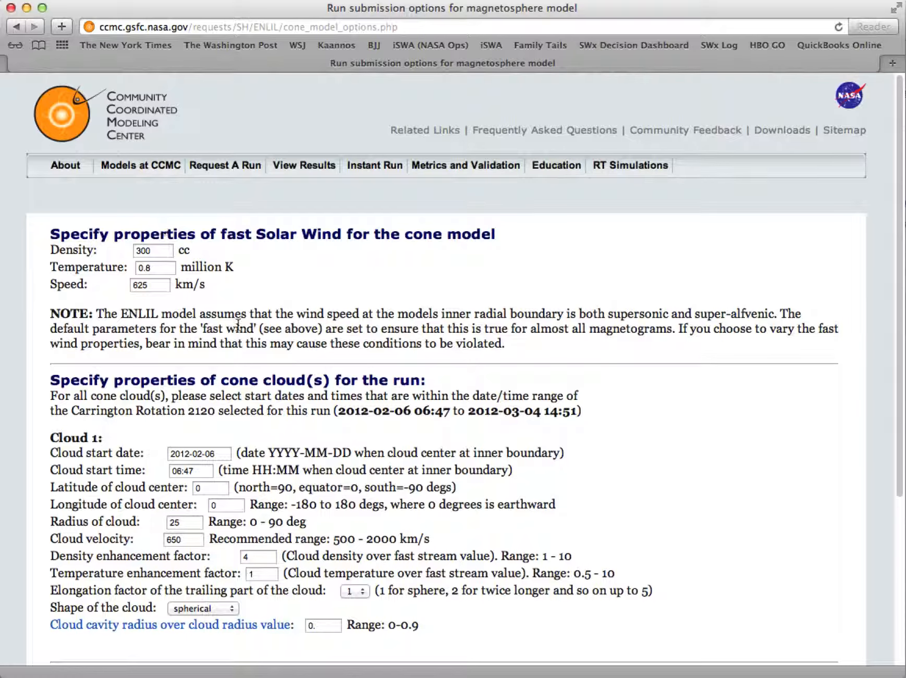
pyautogui.scroll(-5, 237, 323)
pyautogui.scroll(5, 216, 330)
pyautogui.scroll(-5, 429, 376)
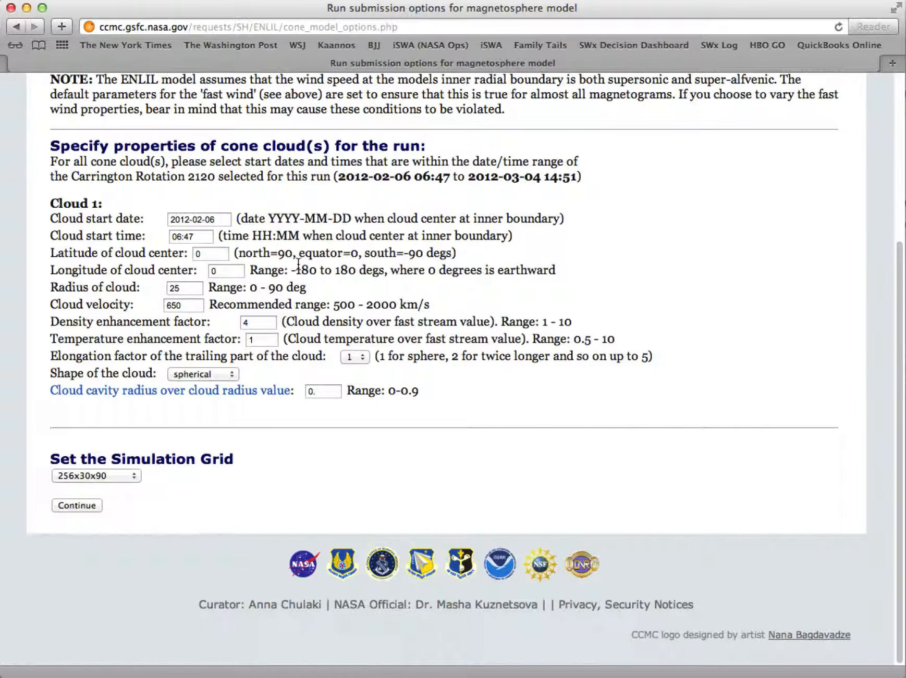
# Set the start date of Cloud 1 to 2011-08-26
pyautogui.click(200, 220)
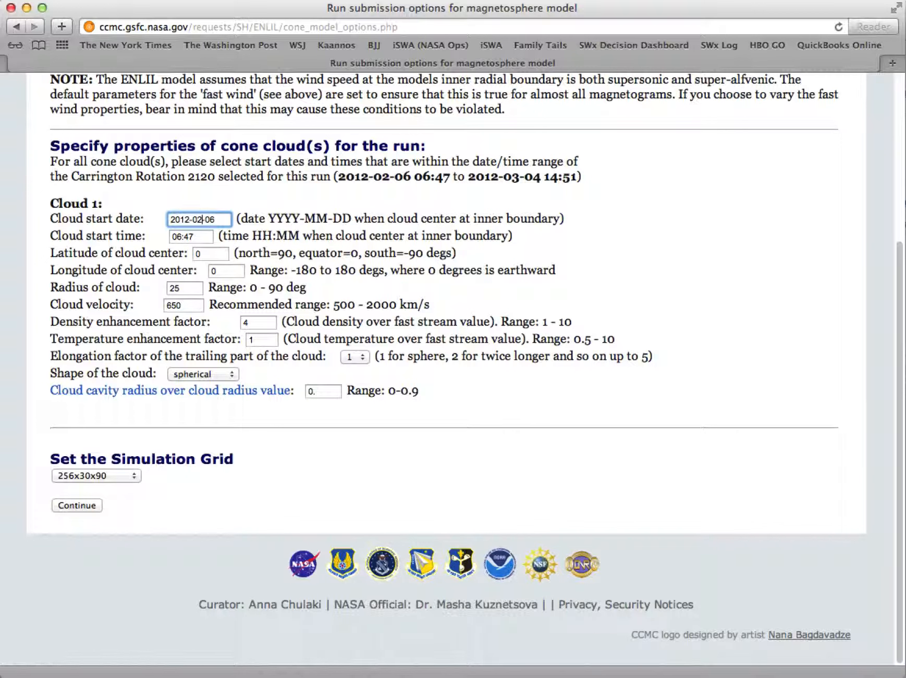
pyautogui.press('BackSpace')
pyautogui.write('3')
pyautogui.press('BackSpace')
pyautogui.write('2')
pyautogui.scroll(5, 607, 277)
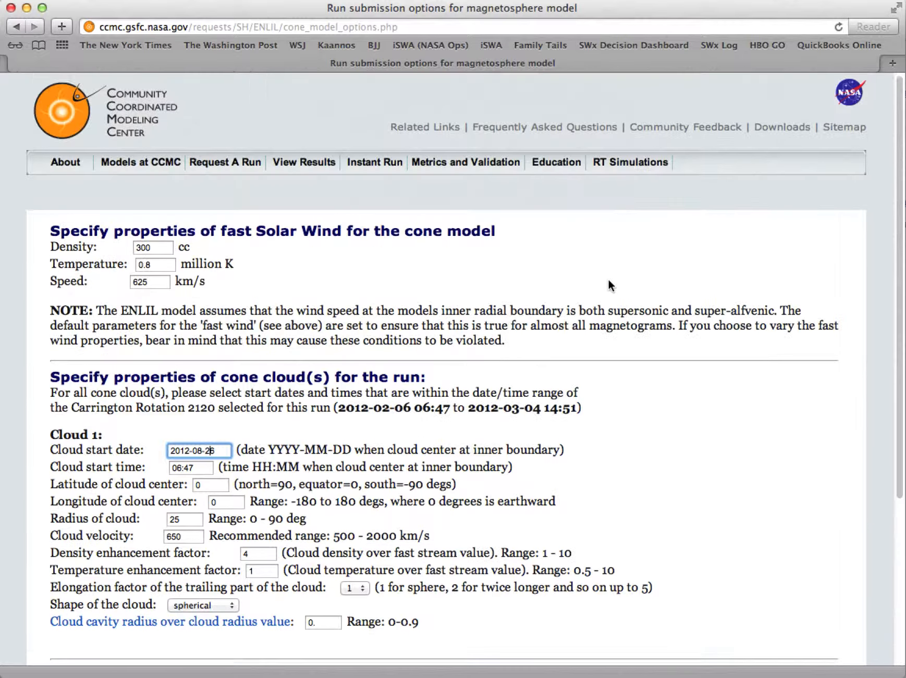
pyautogui.scroll(-5, 608, 277)
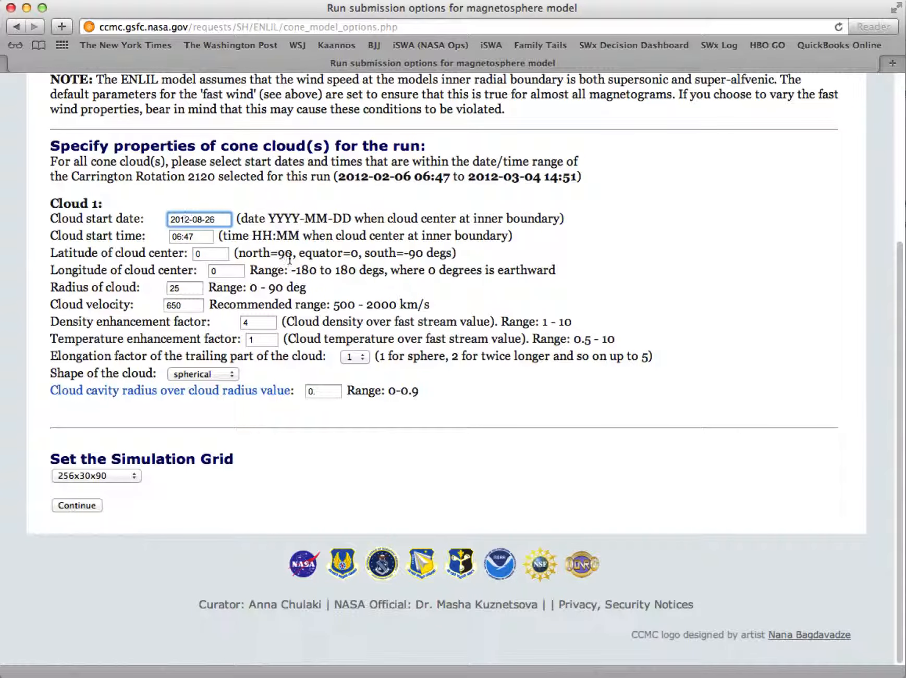
pyautogui.press('BackSpace')
pyautogui.write('1')
# Set the start time of Cloud 1 to 16:47
pyautogui.click(175, 236)
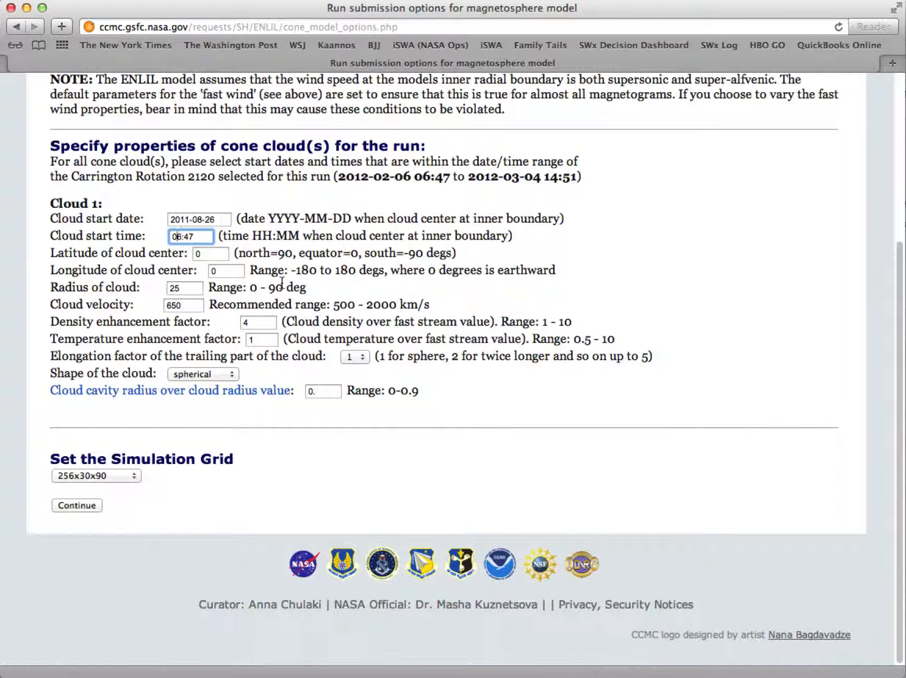
pyautogui.press('BackSpace')
pyautogui.write('1')
# Set the Cloud 1 center to latitude 20 and longitude -180 degrees
pyautogui.click(215, 258)
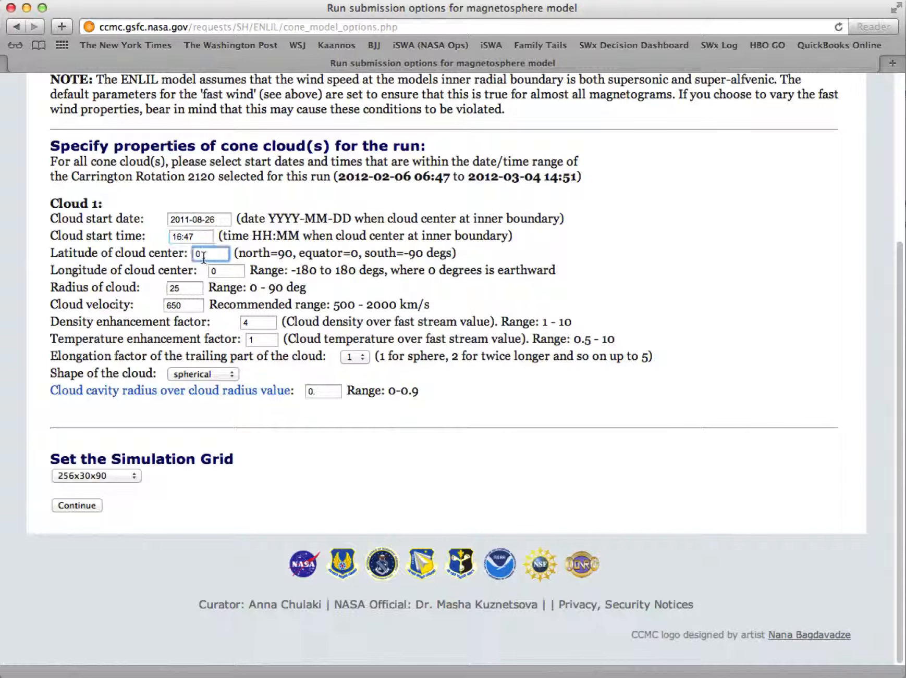
pyautogui.press('BackSpace')
pyautogui.write('20')
pyautogui.click(222, 268)
pyautogui.press('BackSpace')
pyautogui.write('-180')
# Set the radius of Cloud 1 to 60 degrees and its velocity to 2650 km/s
pyautogui.click(189, 290)
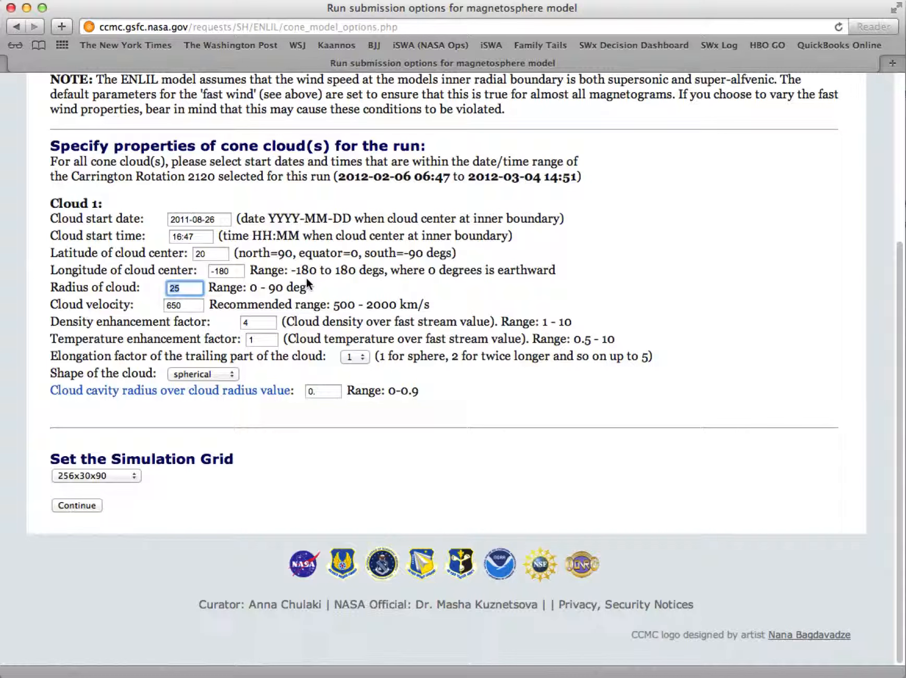
pyautogui.write('60')
pyautogui.click(166, 306)
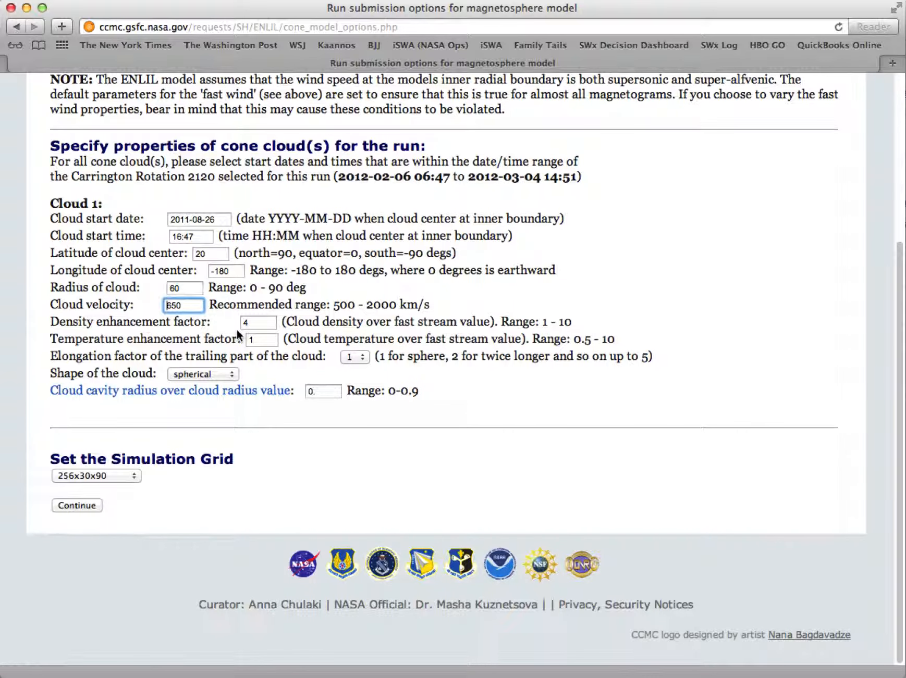
pyautogui.write('2')
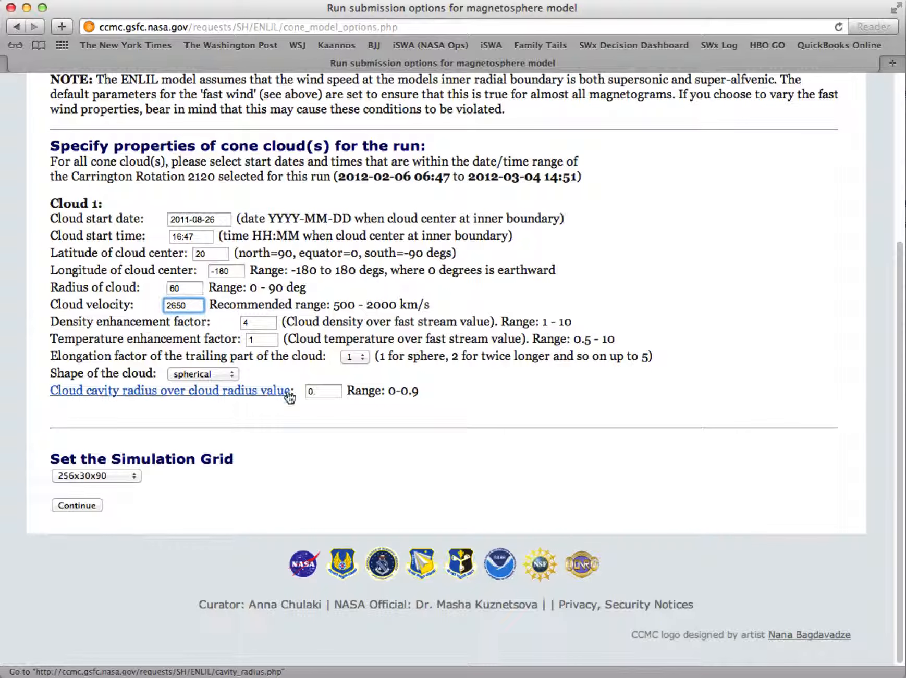
# Change the simulation grid for the run to 512x60x180
pyautogui.click(103, 474)
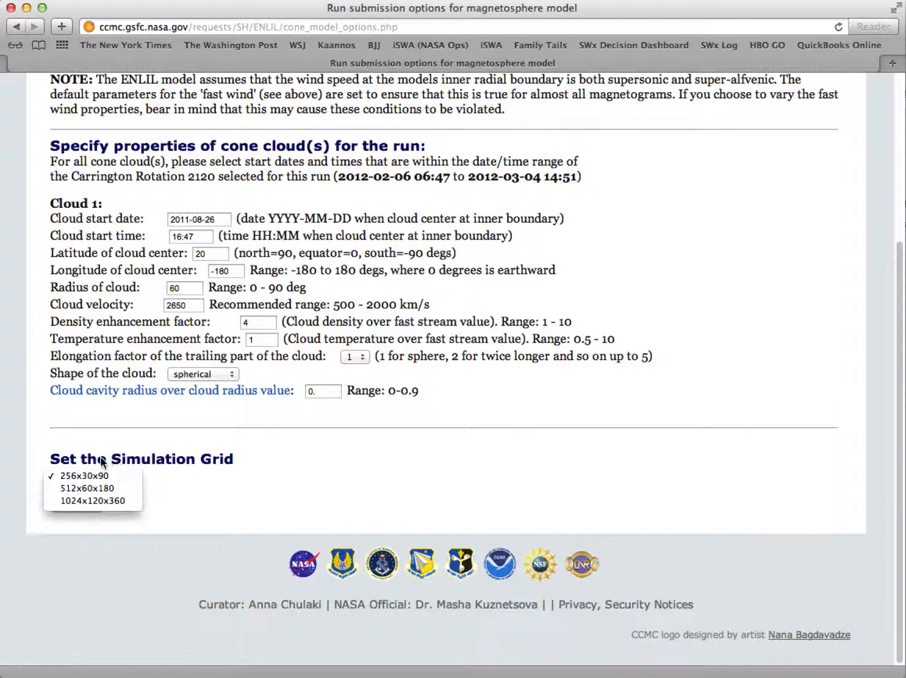
pyautogui.click(103, 492)
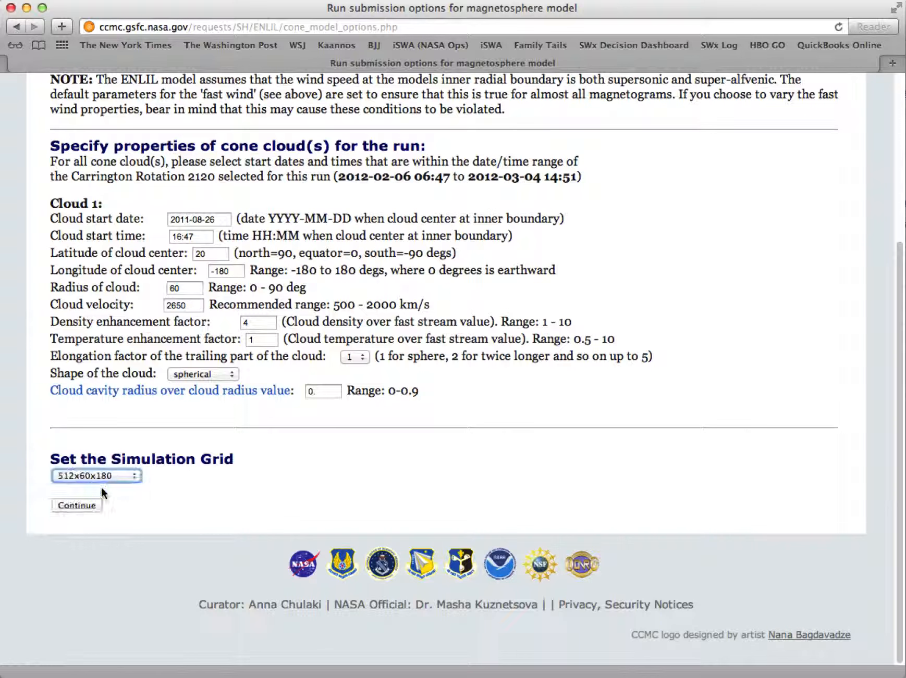
pyautogui.click(232, 500)
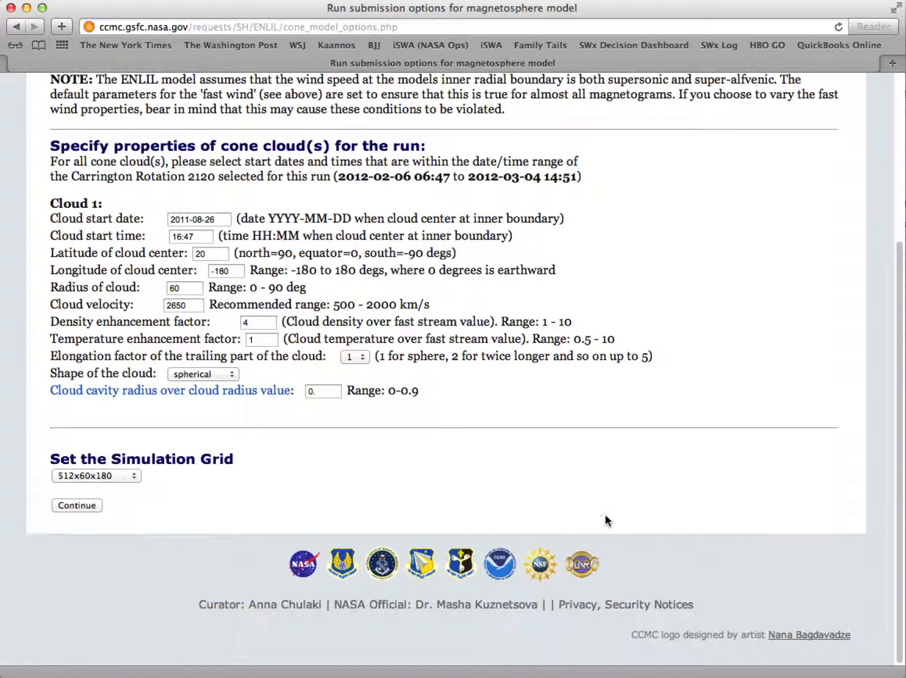
# Review the completed form, checking the fast Solar Wind properties, the Cloud 1 parameters and the simulation grid
pyautogui.scroll(5, 605, 518)
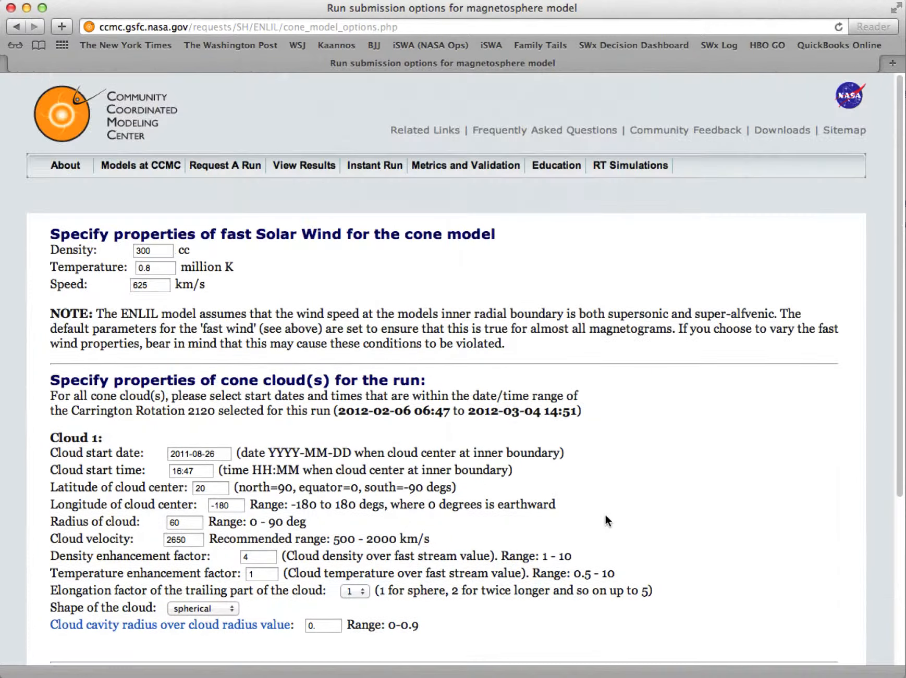
pyautogui.scroll(-5, 604, 513)
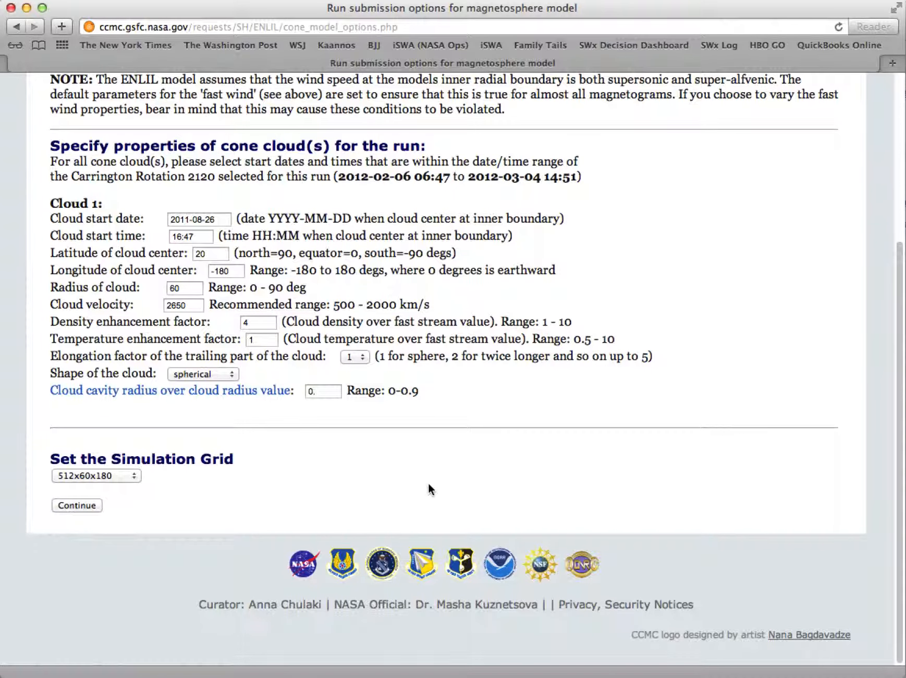
pyautogui.scroll(1, 428, 484)
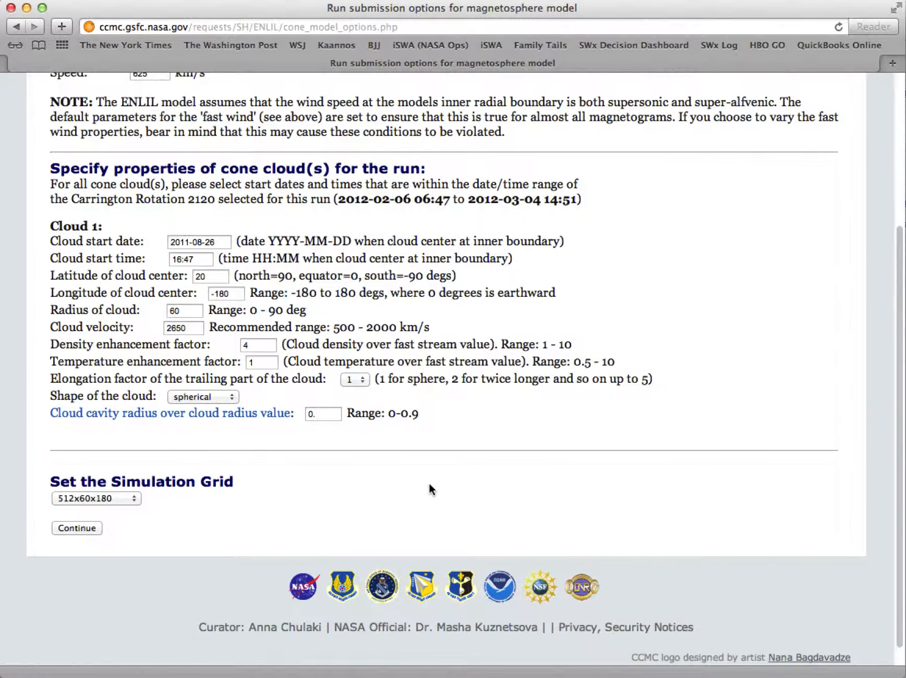
pyautogui.scroll(5, 429, 484)
pyautogui.scroll(-5, 429, 485)
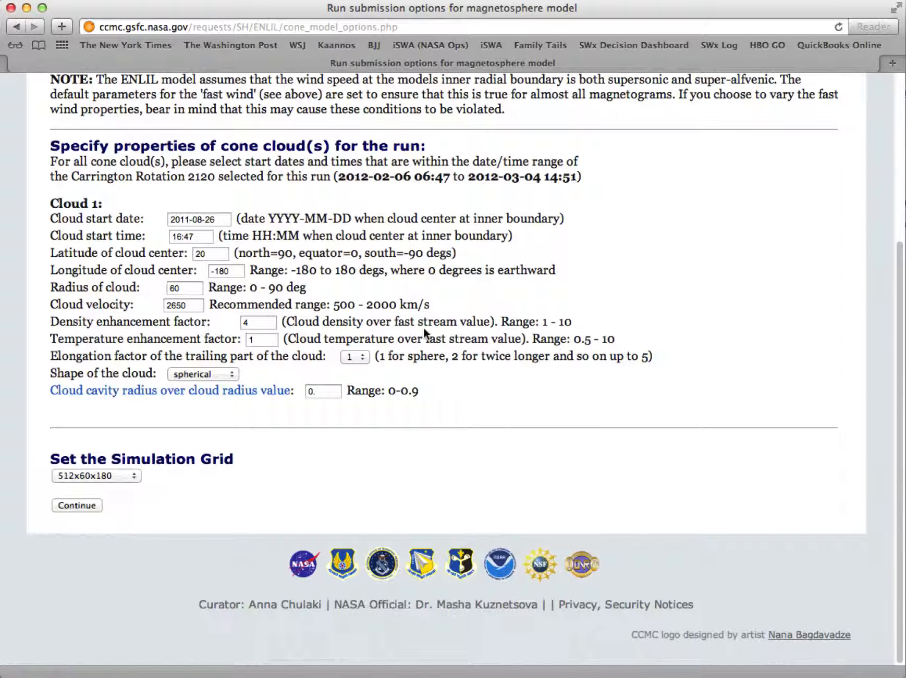
pyautogui.scroll(5, 425, 344)
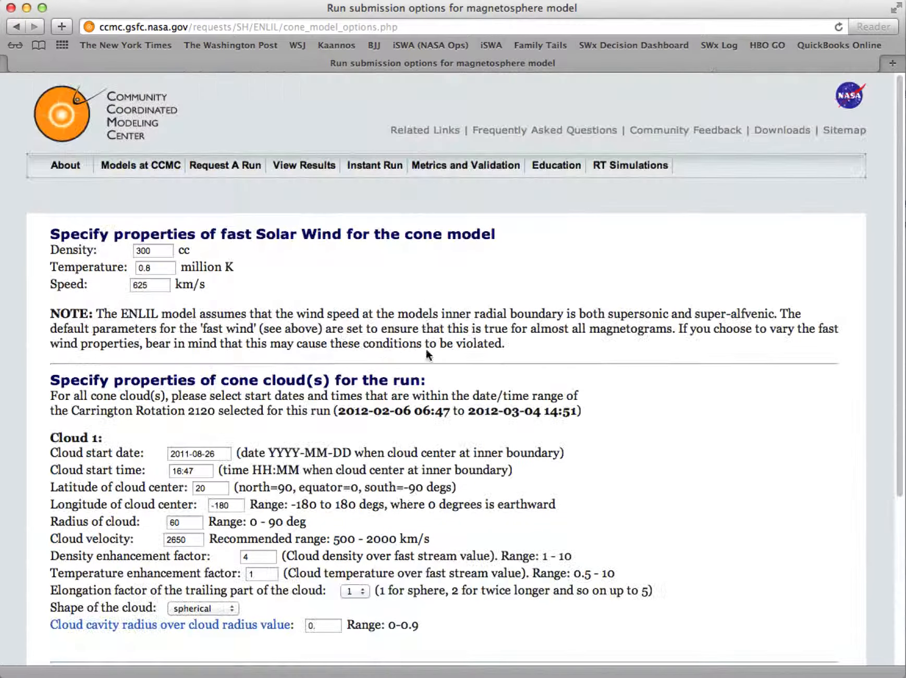
pyautogui.scroll(-1, 426, 323)
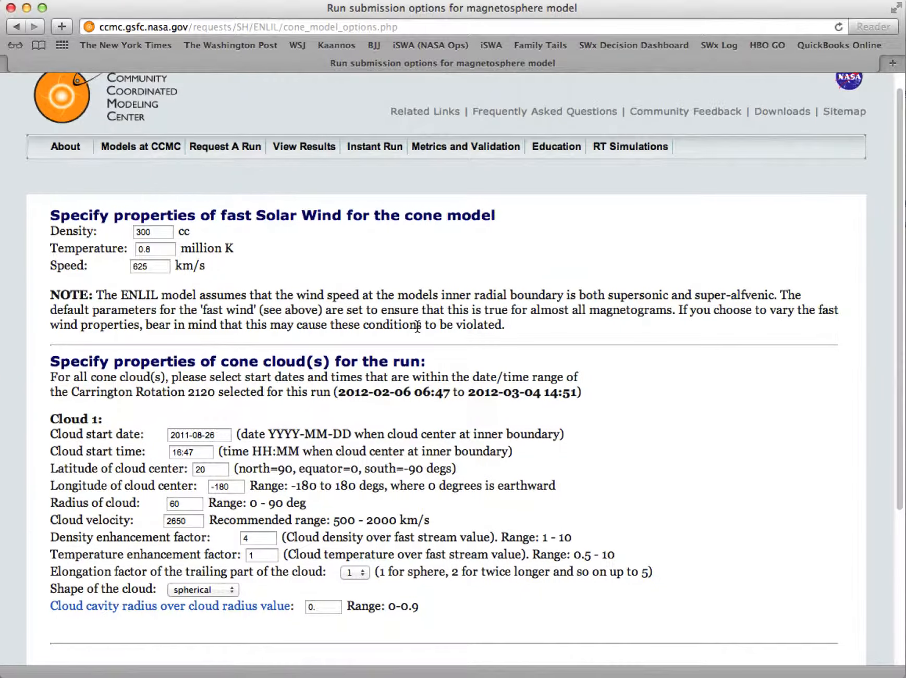
pyautogui.scroll(-5, 415, 327)
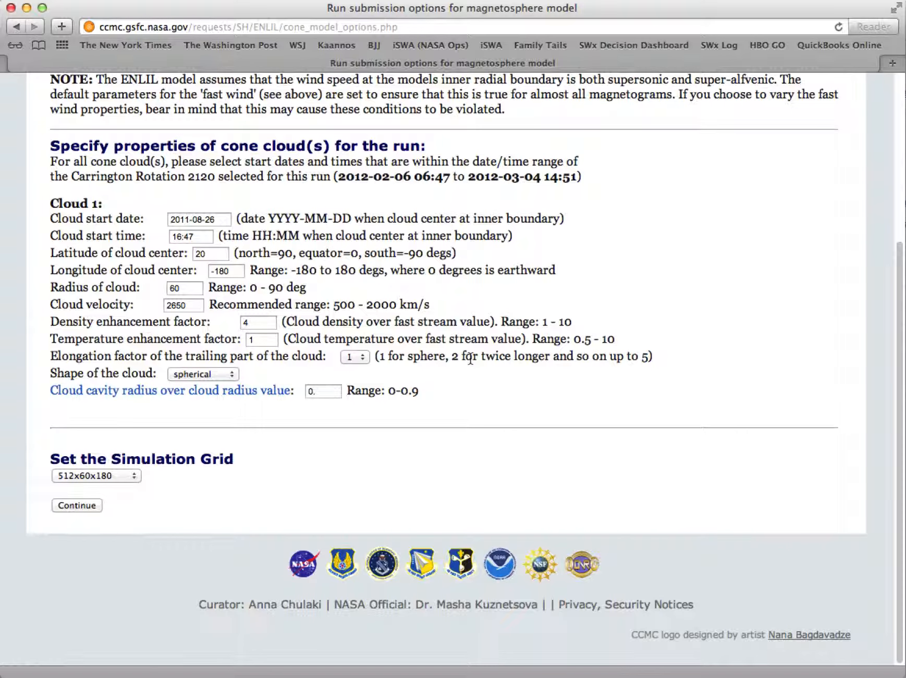
pyautogui.scroll(5, 518, 379)
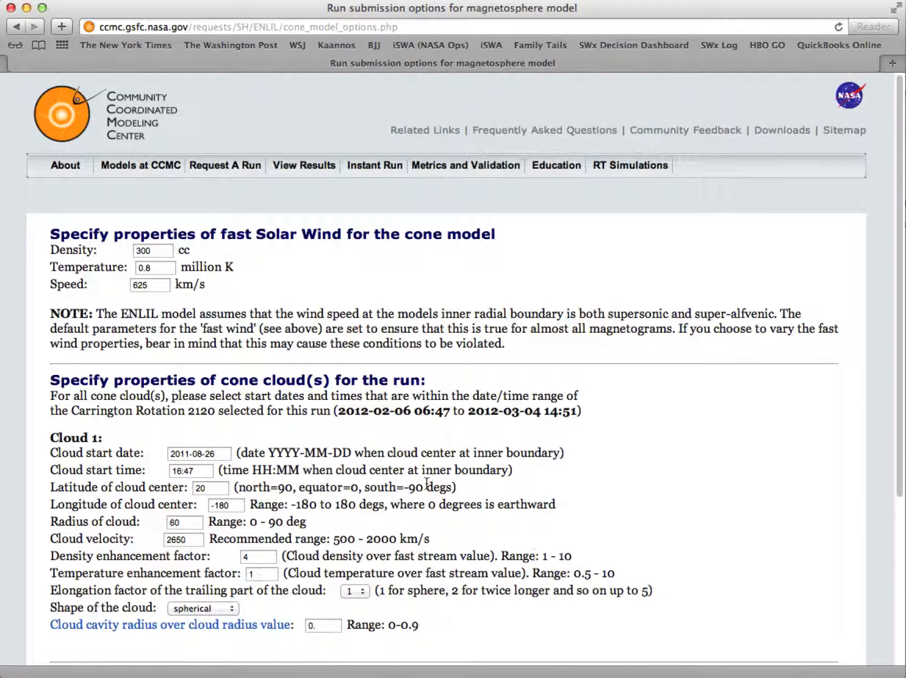
pyautogui.scroll(-5, 426, 484)
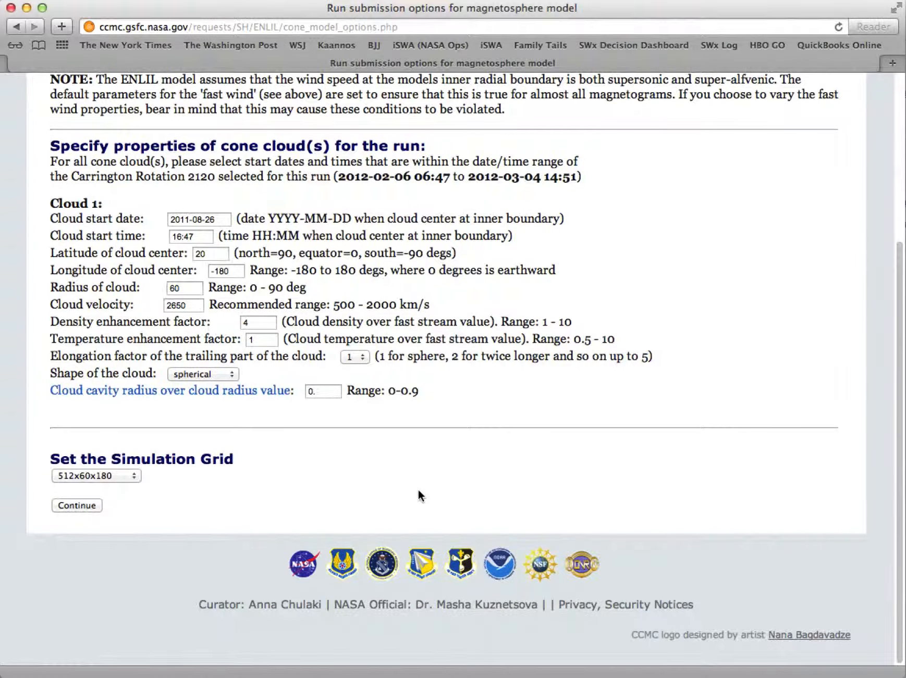
pyautogui.scroll(5, 416, 488)
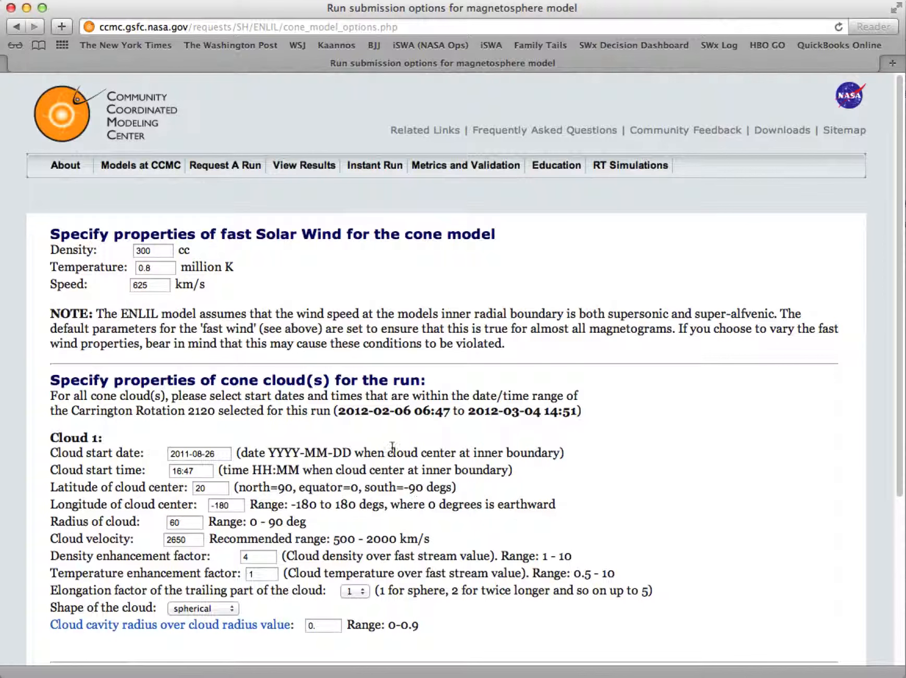